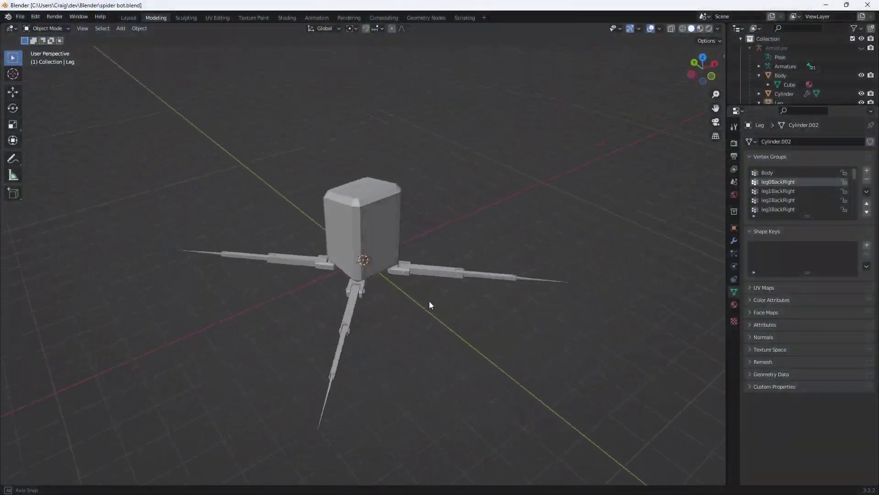
Orbit around the robot and select the large box in the main scene.
middle_drag(427, 300, 153, 261)
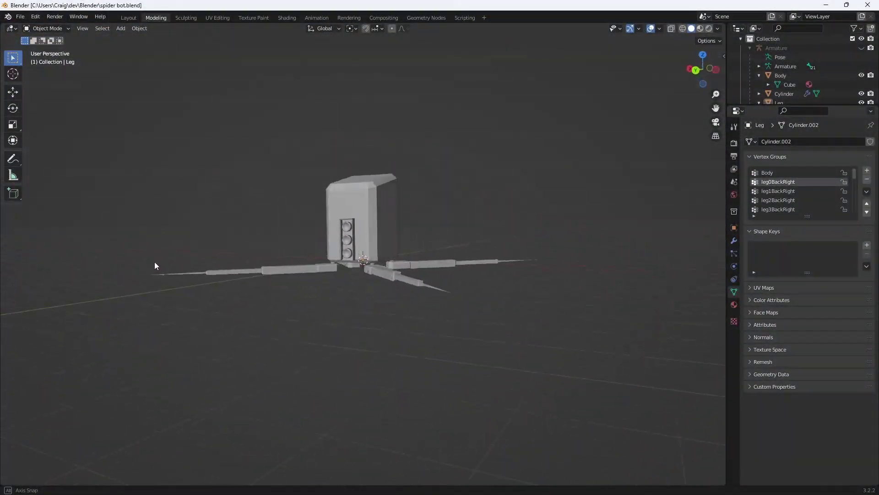
middle_drag(153, 260, 579, 141)
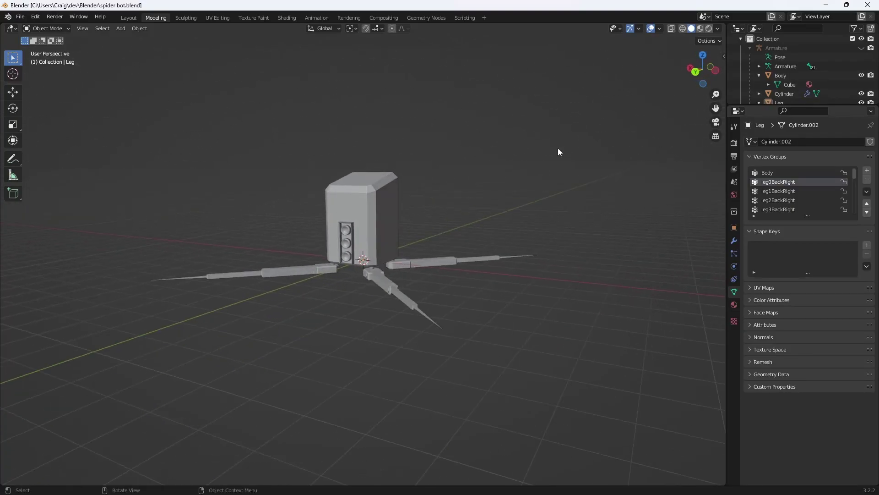
click(862, 48)
mouse_move(687, 150)
middle_down()
mouse_move(619, 169)
mouse_move(659, 165)
middle_up()
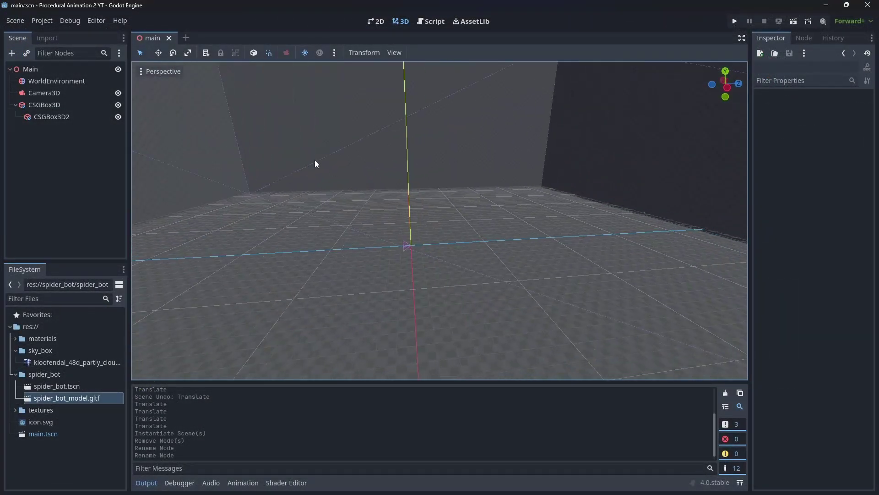
click(314, 163)
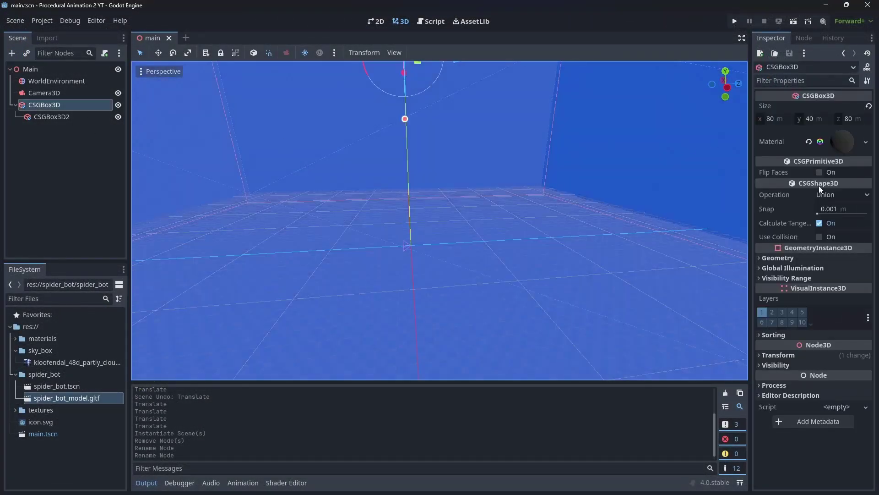
click(243, 261)
Create an inherited scene from spider_bot.tscn, save root SpiderBot over it, and clear Output.
right_click(69, 386)
click(113, 285)
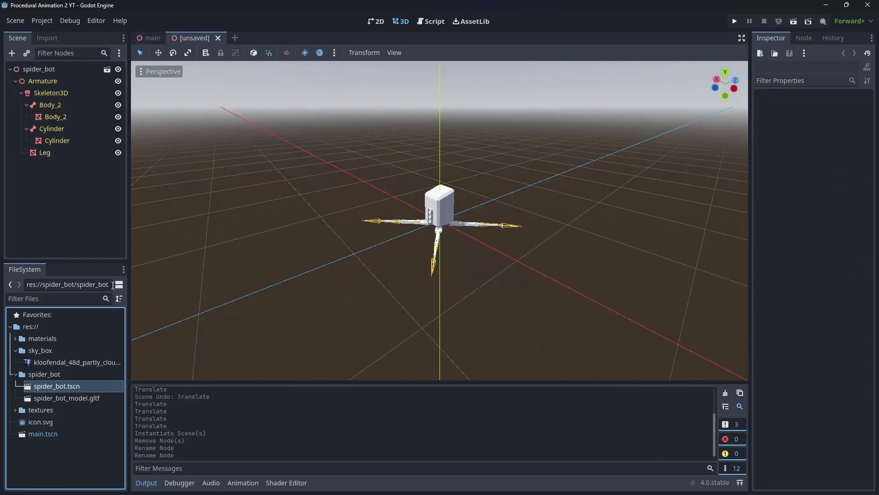
double_click(39, 69)
text(SpiderBot)
key(Return)
key(ctrl+s)
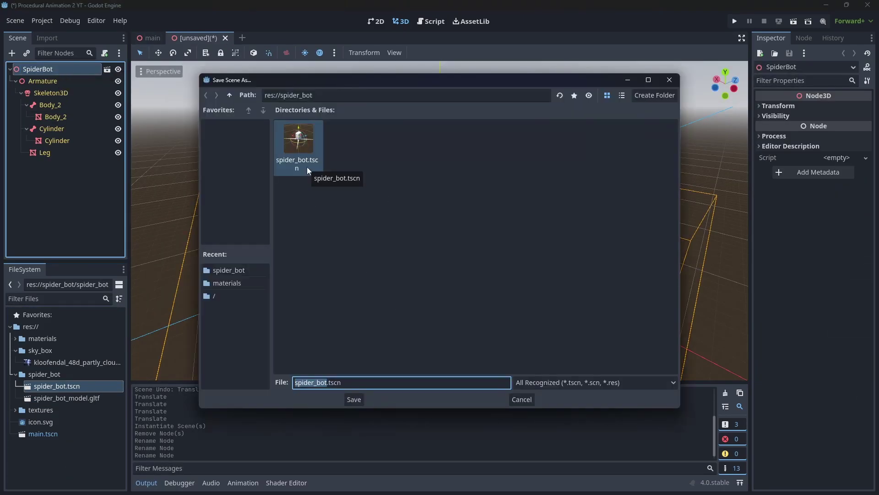
key(Return)
click(410, 264)
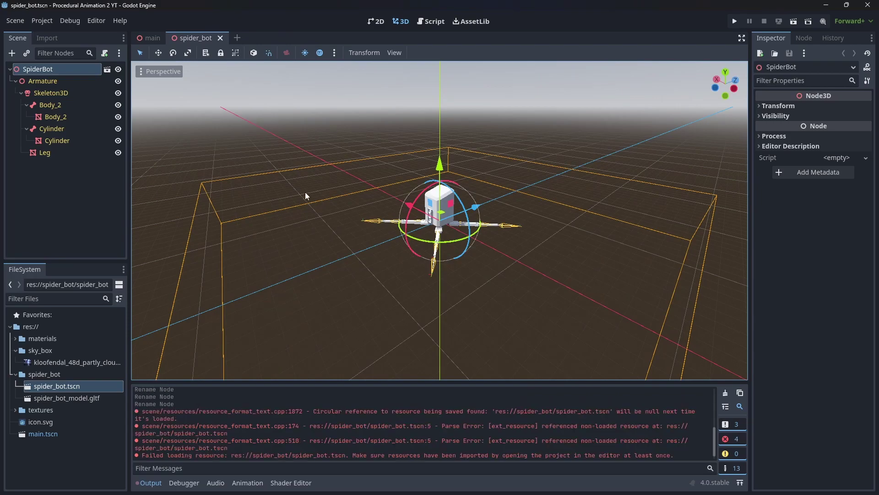
key(ctrl+shift+k)
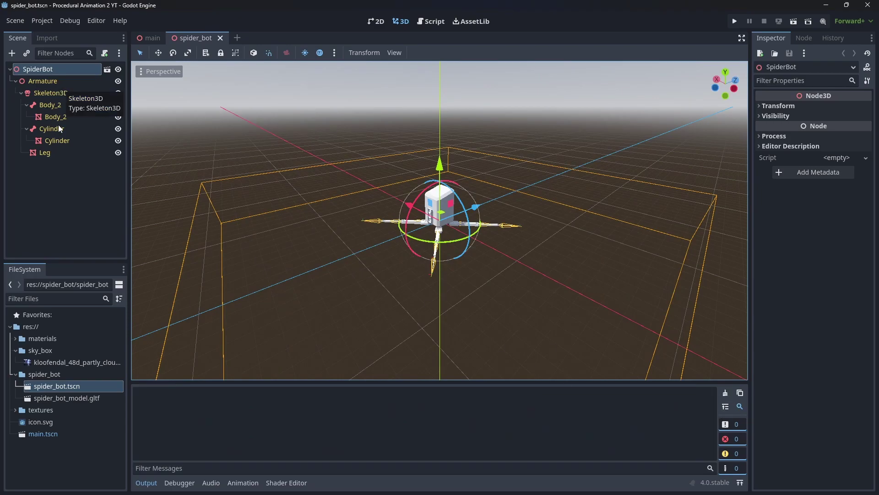
Give Body_2 a new override material with a grey albedo.
click(54, 117)
click(778, 165)
click(840, 185)
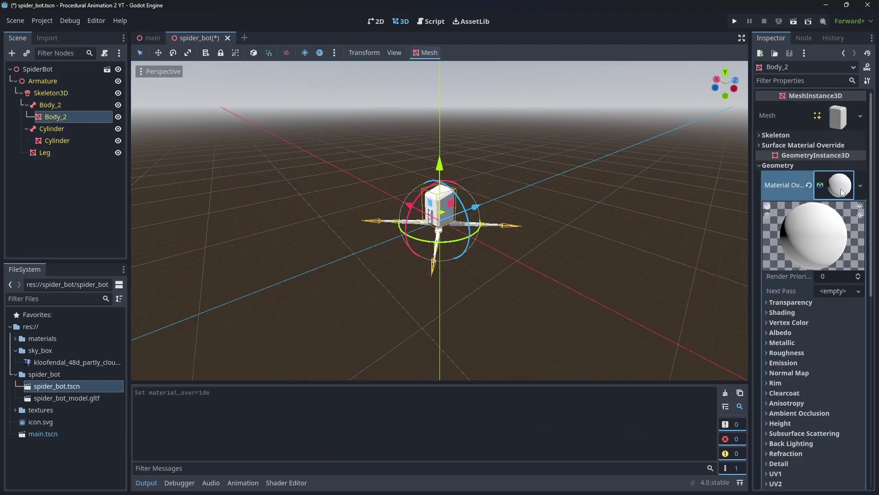
click(780, 331)
click(839, 343)
drag(851, 89, 849, 145)
click(600, 276)
Give the Cylinder mesh a new override material with a red albedo.
click(57, 140)
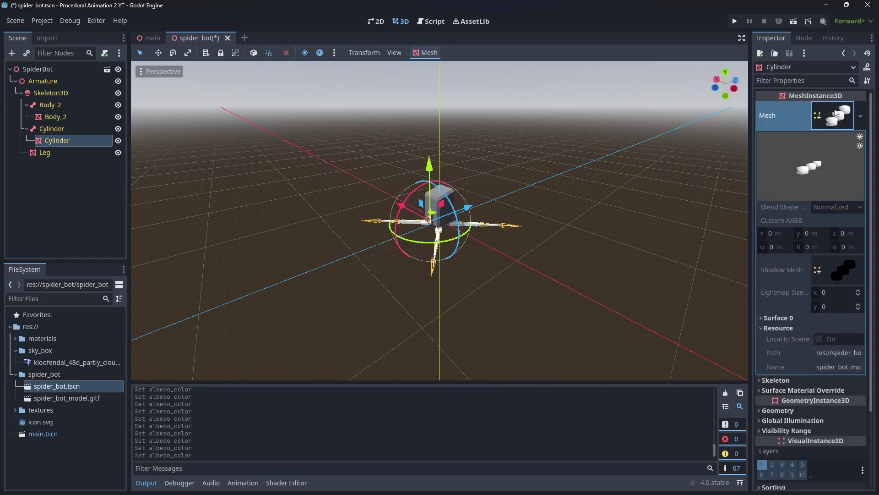
click(778, 165)
click(839, 185)
click(780, 332)
click(840, 344)
drag(731, 256, 730, 262)
click(135, 159)
Give the Leg mesh a new override material with a grey albedo.
click(70, 155)
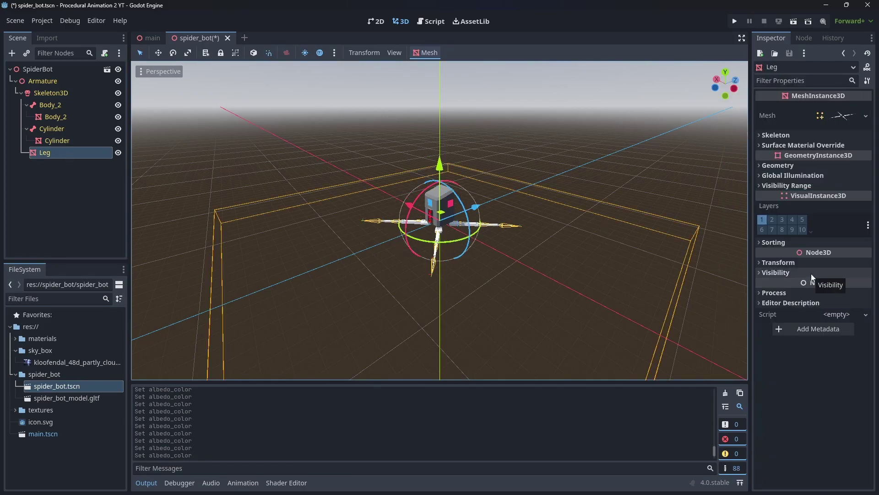
click(778, 165)
click(811, 166)
click(796, 335)
click(840, 341)
drag(854, 110, 797, 158)
scroll(560, 257, down, 2)
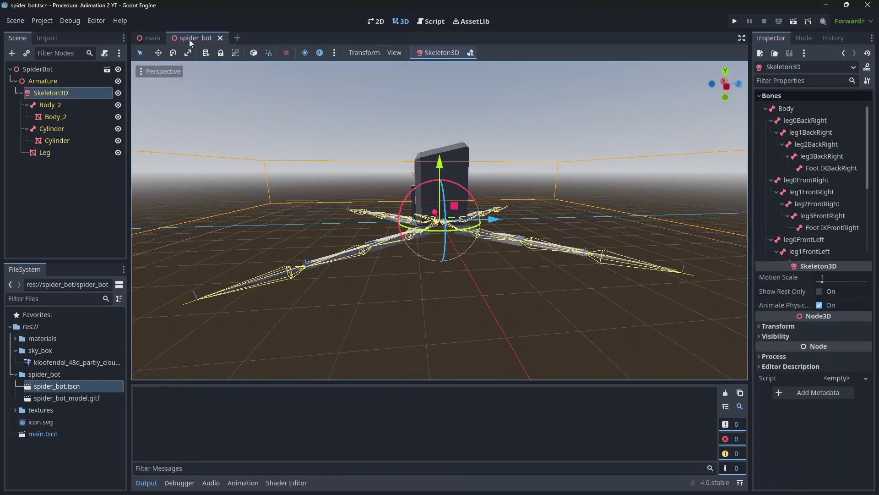
Add a SkeletonIK3D FrontLeftLeg with root bone leg1FrontLeft and tip bone Foot IKFrontLeft.
click(12, 53)
key(Return)
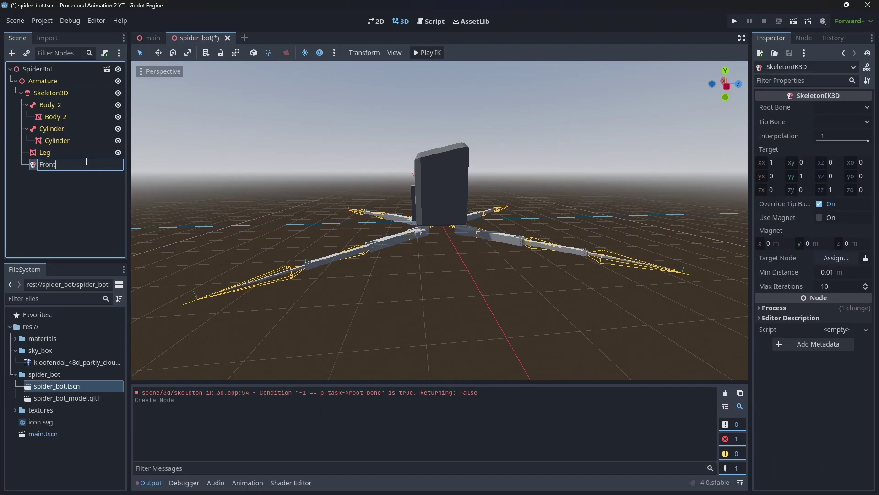
text(Leg)
key(Return)
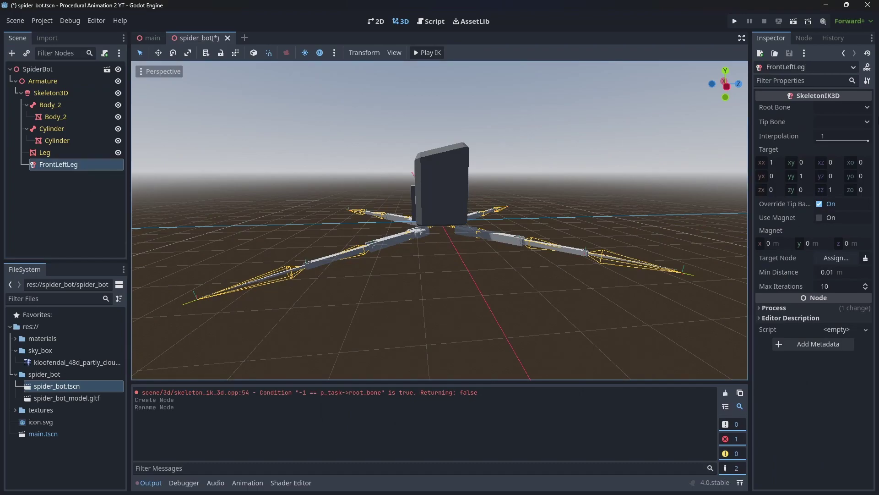
click(866, 109)
click(845, 287)
click(867, 122)
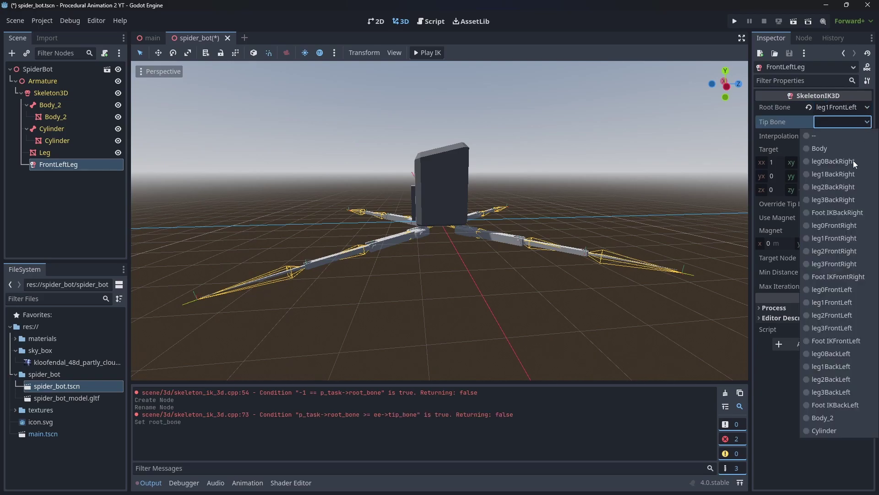
click(845, 341)
Rename the IK node FrontLeftIK and duplicate it as FrontRightIK.
click(70, 167)
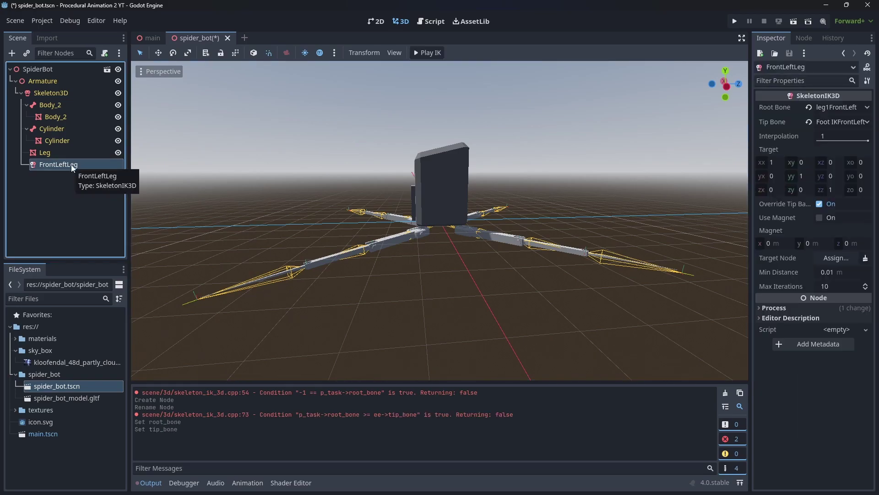
double_click(71, 164)
key(BackSpace)
key(BackSpace)
key(BackSpace)
text(IK)
key(Return)
key(ctrl+d)
key(F2)
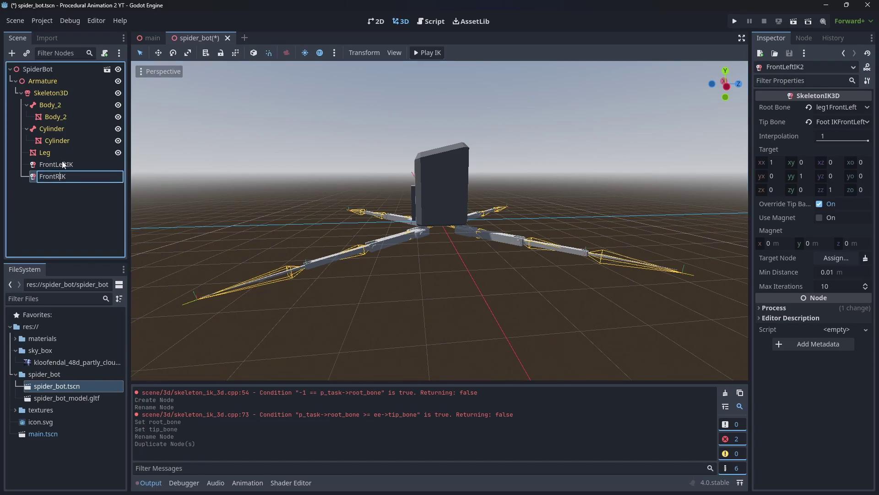
text(ight)
key(Return)
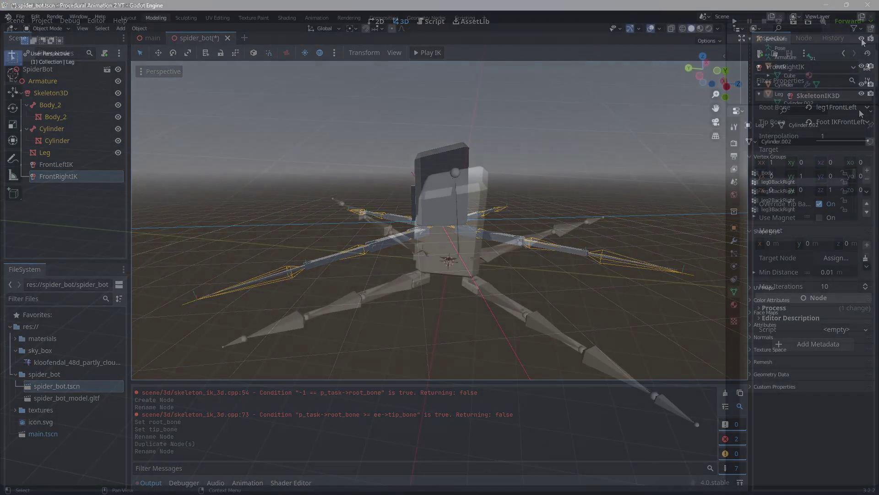
Switch the armature to pose mode and rotate the front-left foot IK bone.
click(282, 331)
key(Tab)
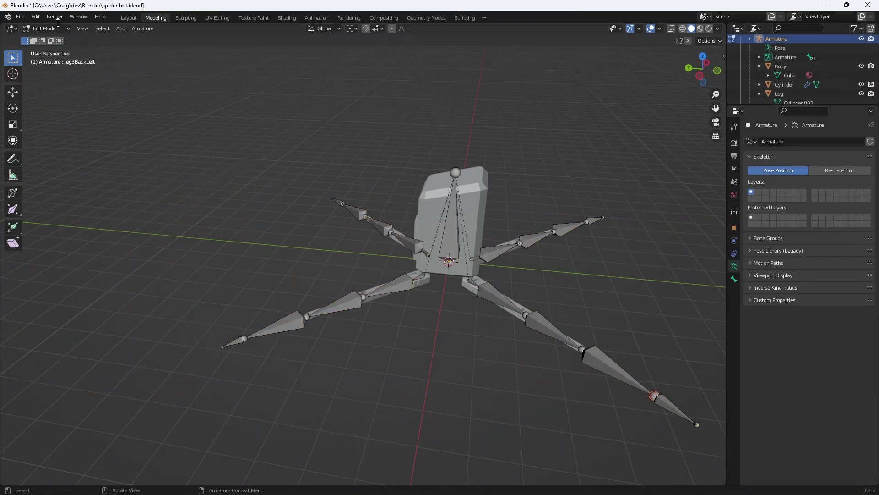
click(45, 28)
click(45, 51)
click(238, 339)
key(r)
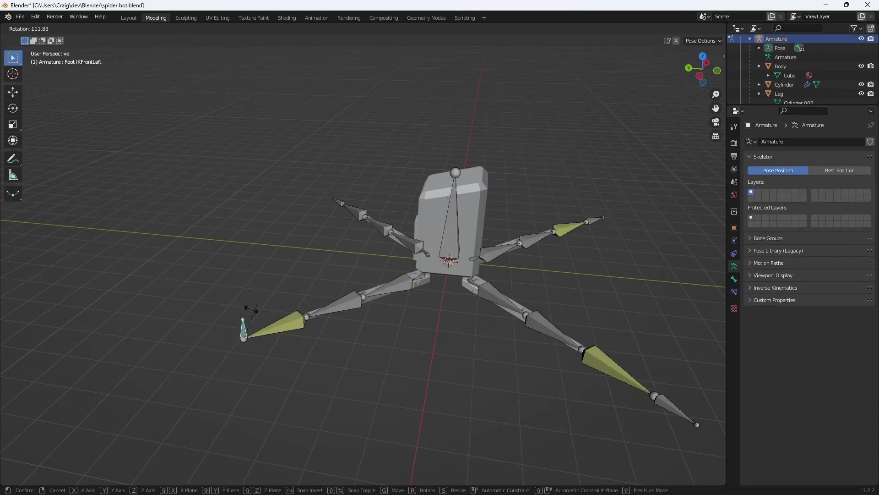
click(330, 308)
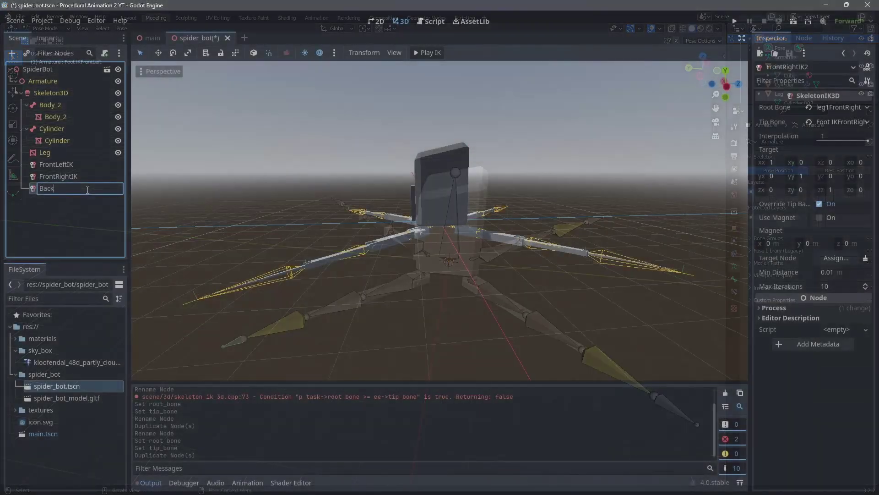
text(LeftIK)
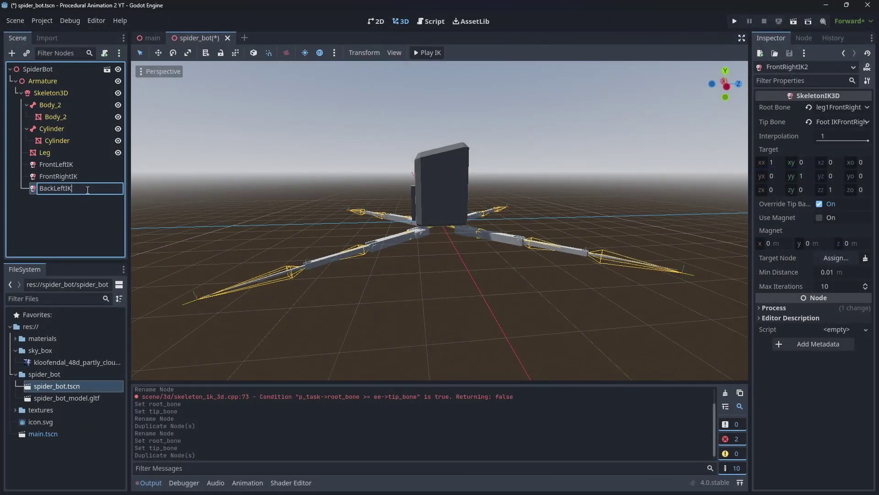
Name the duplicate BackLeftIK with root bone leg1BackLeft and tip bone Foot IKBackLeft.
key(Return)
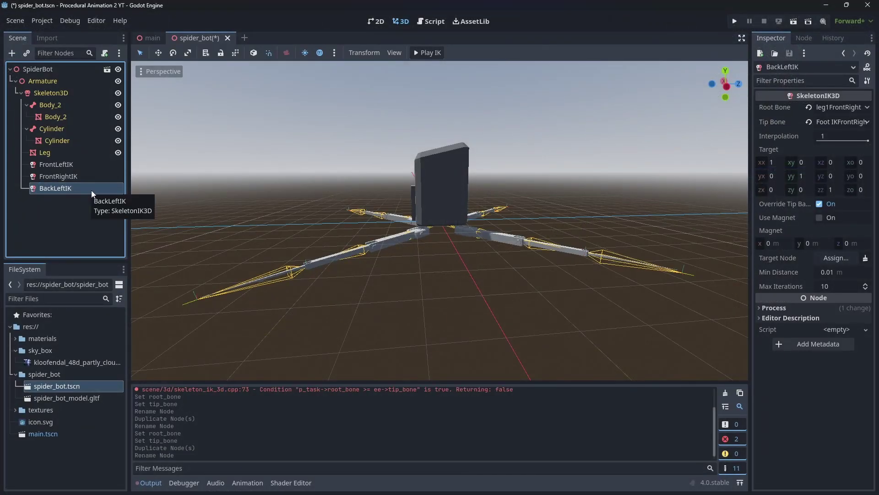
click(841, 107)
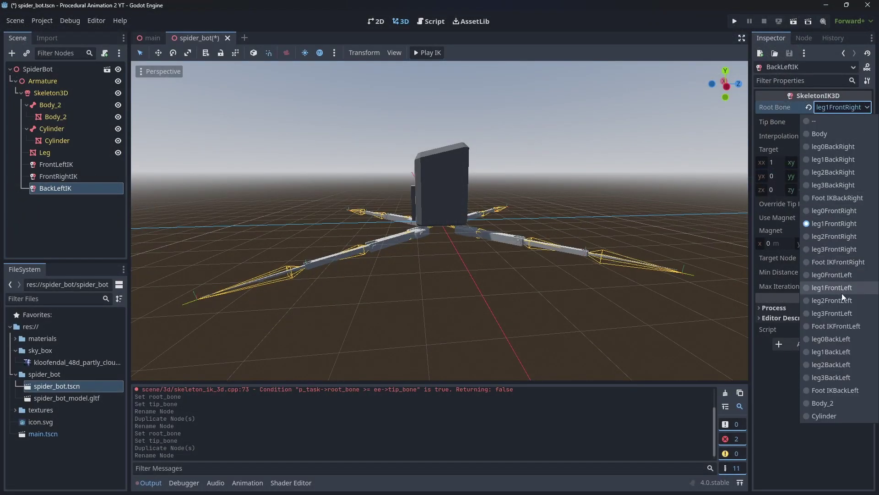
click(850, 355)
click(842, 122)
click(828, 400)
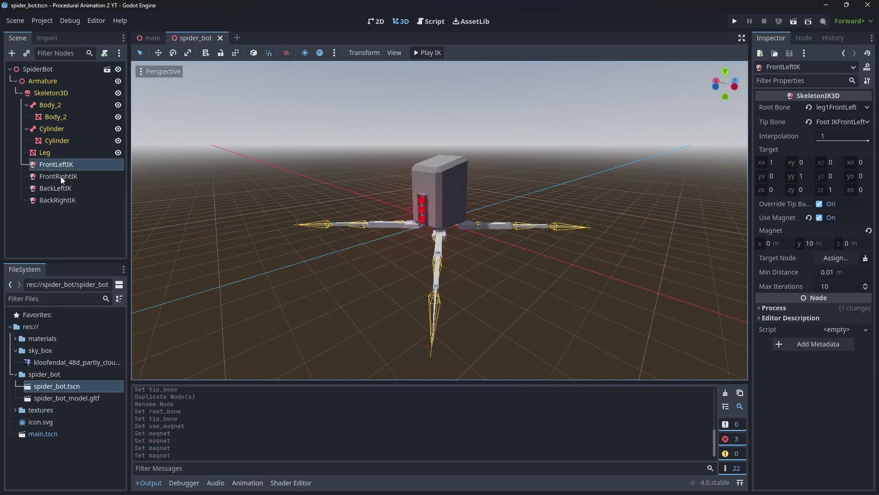
Turn on Use Magnet for FrontRightIK and BackLeftIK, then select BackRightIK.
click(61, 177)
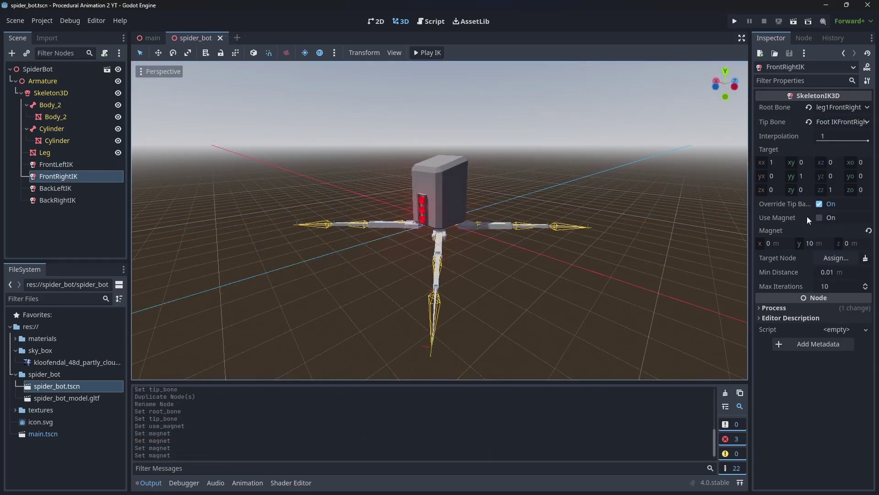
click(823, 217)
click(76, 187)
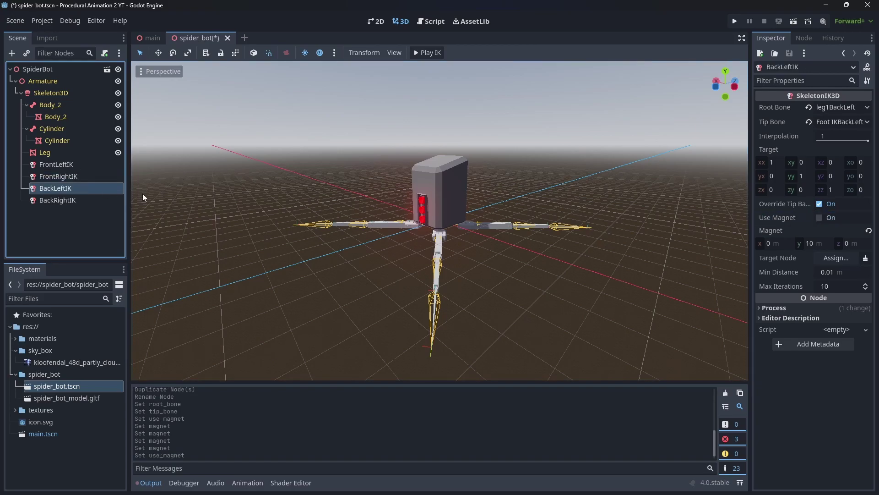
click(819, 217)
click(78, 199)
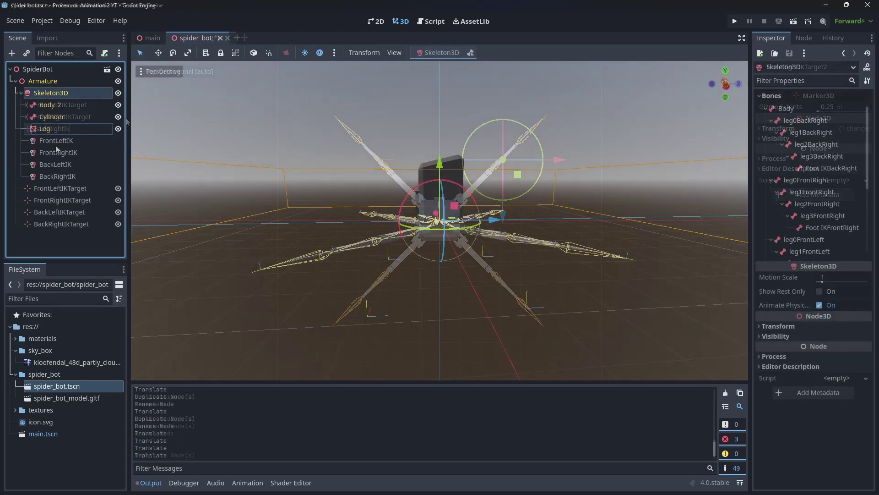
Set FrontLeftIK's Target Node to FrontLeftIKTarget, then select the front-right IK solver.
click(62, 141)
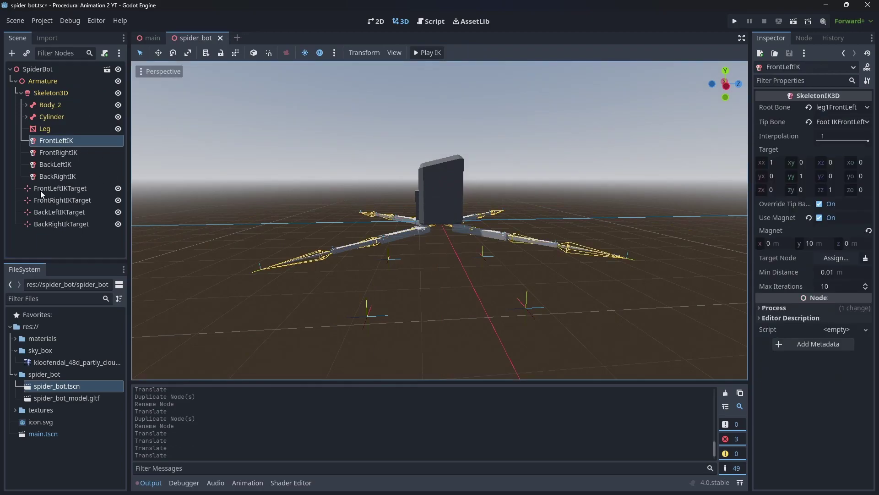
drag(52, 190, 506, 246)
drag(823, 255, 828, 262)
click(60, 154)
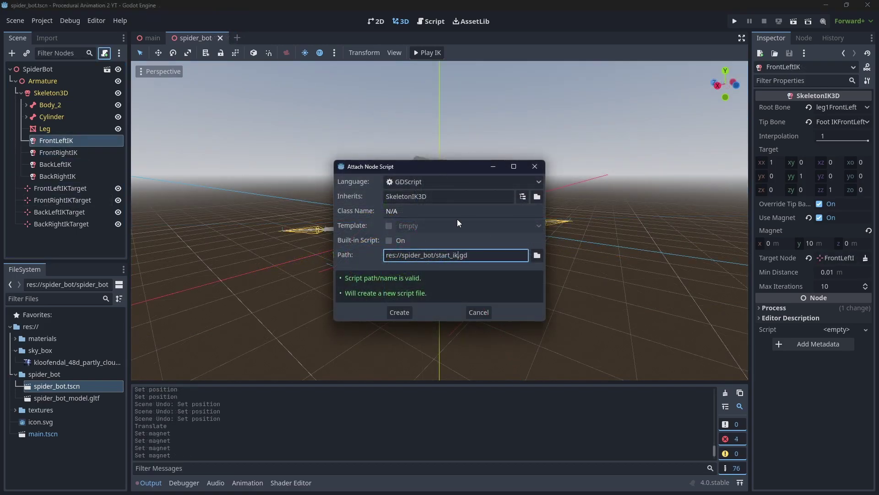
click(408, 307)
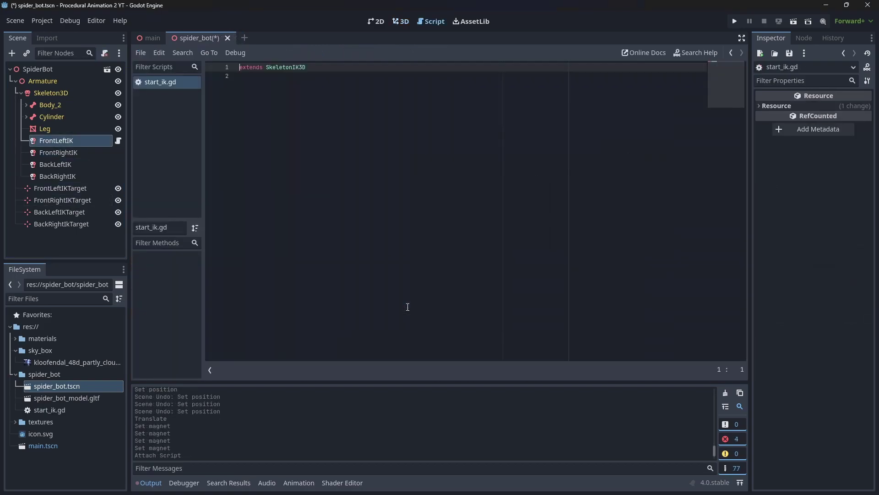
key(Return)
key(Up)
text(@tool)
key(Return)
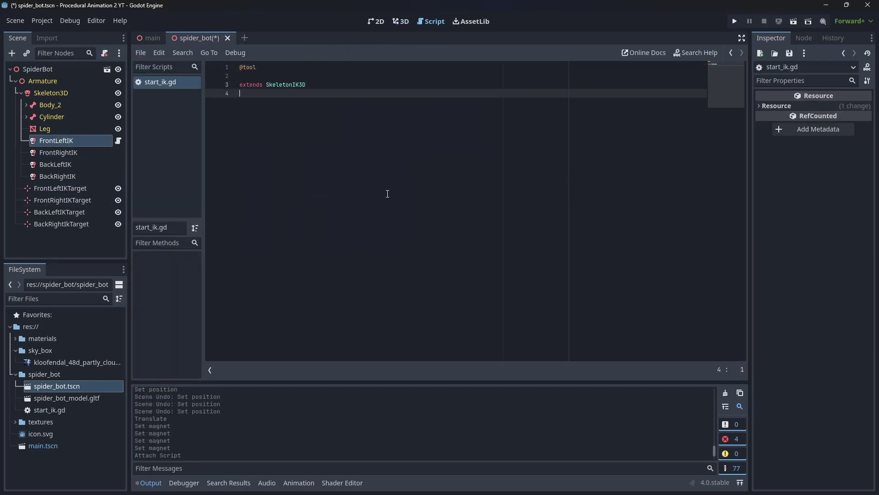
key(Down)
key(End)
key(Return)
key(Return)
text(fu)
key(Return)
key(Return)
text(st)
key(Return)
Reopen the spider bot scene, undo a stray target move, and make the front-left target top level.
double_click(82, 386)
click(440, 261)
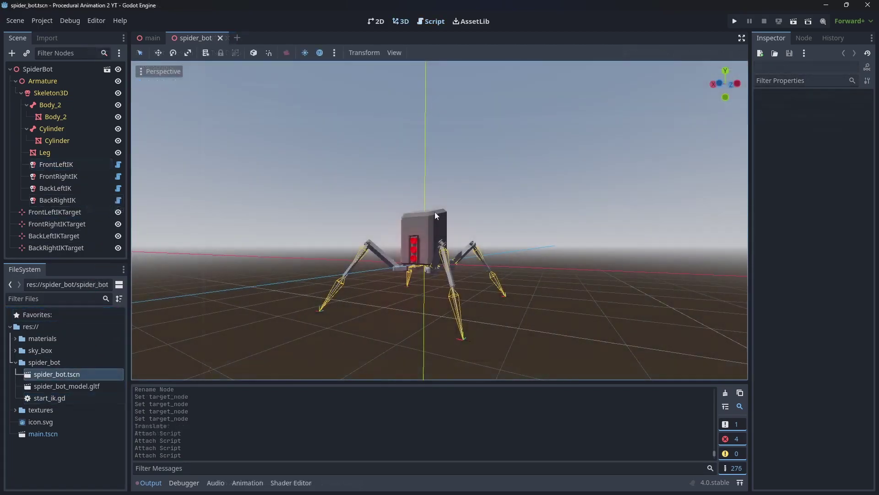
mouse_move(435, 211)
middle_down()
mouse_move(484, 201)
mouse_move(676, 201)
mouse_move(185, 208)
mouse_move(479, 217)
middle_up()
key(ctrl+z)
click(778, 128)
click(824, 247)
click(57, 224)
click(784, 128)
Enable Top Level on the back-left and back-right leg targets.
click(54, 236)
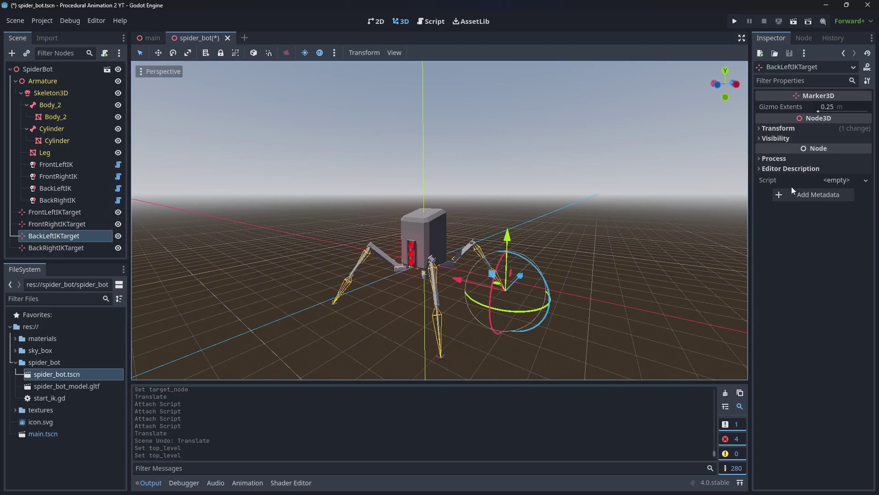
click(778, 128)
click(823, 247)
click(62, 247)
click(778, 128)
click(822, 247)
Save the scene and attach a new spider_bot.gd script to SpiderBot.
key(ctrl+s)
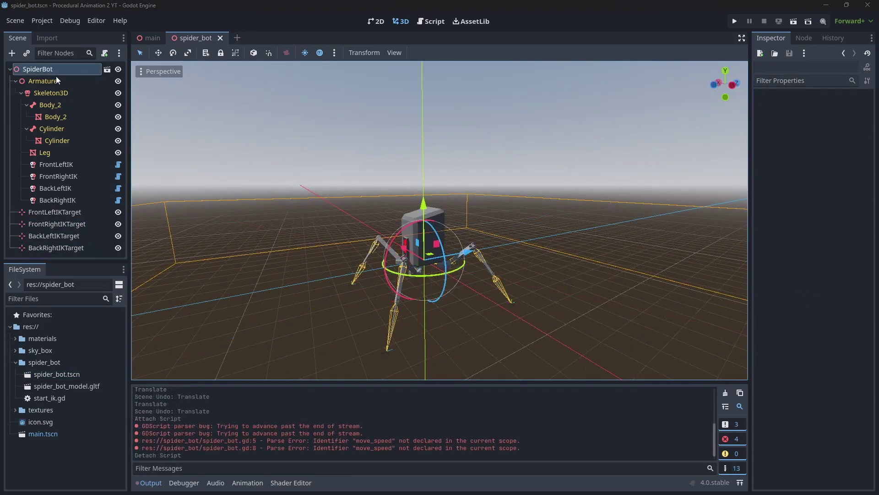
click(54, 72)
click(105, 52)
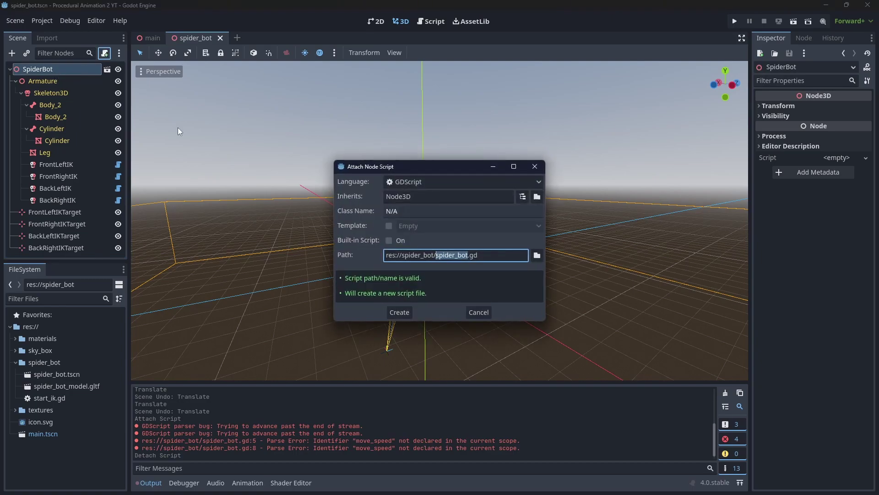
click(398, 310)
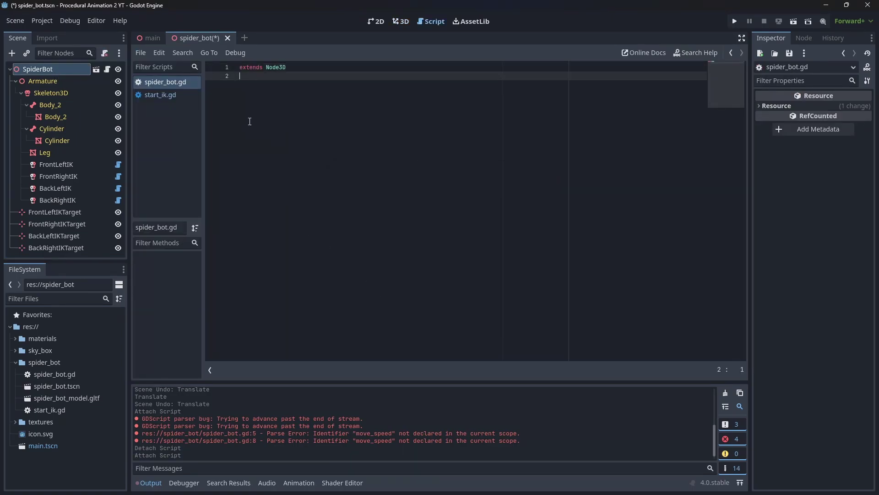
Add exported move_speed/turn_speed and a _process using translate and rotate_object_local, then save.
key(Return)
text(@export var move_speed: float = 5.0 @export var turn_speed: float = 1.0)
key(Return)
key(Return)
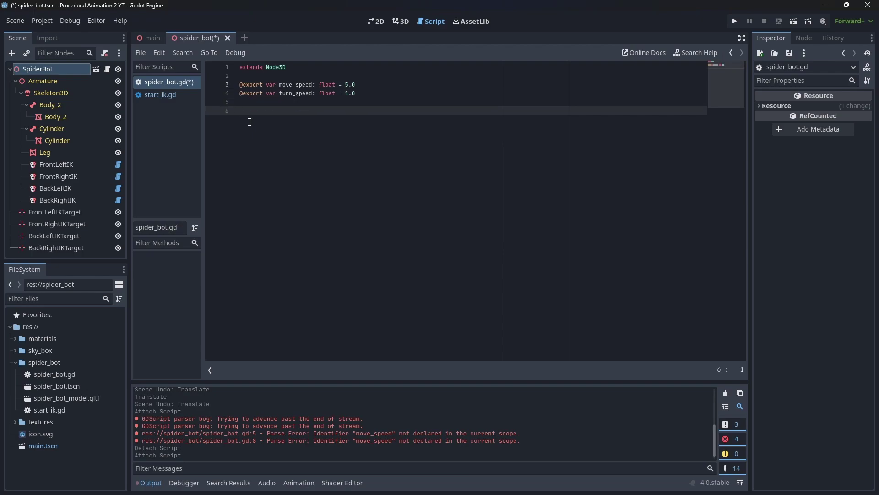
text(func _process(delta):)
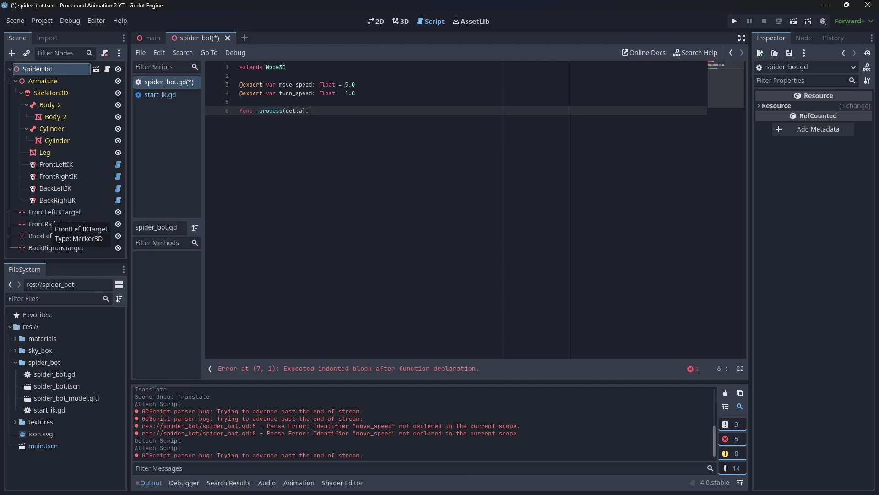
text(var dir = Input.get_axis('ui_down', 'ui_up') 	translate(Vector3(0, 0, -dir) * move_speed * delta) 	 	var a_dir = Input.get_axis('ui_right', 'ui_left') 	rotate_object_local(Vector3.UP, a_dir * turn_speed * delta))
key(ctrl+s)
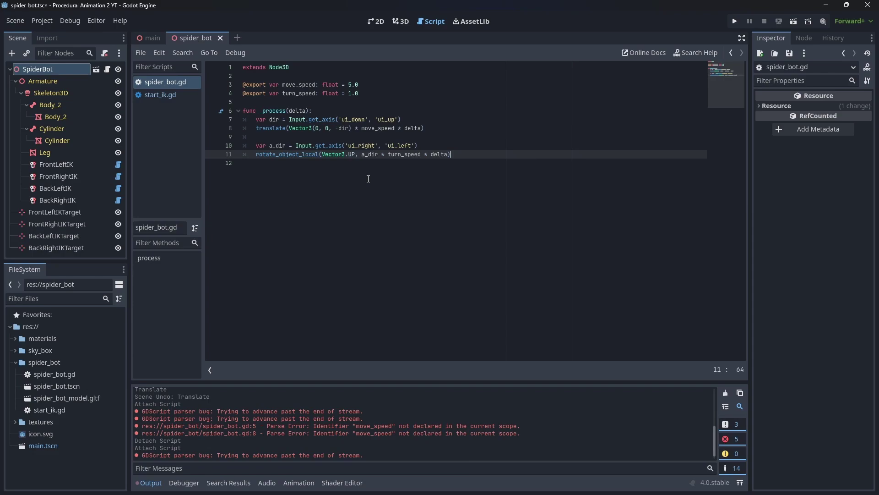
click(368, 179)
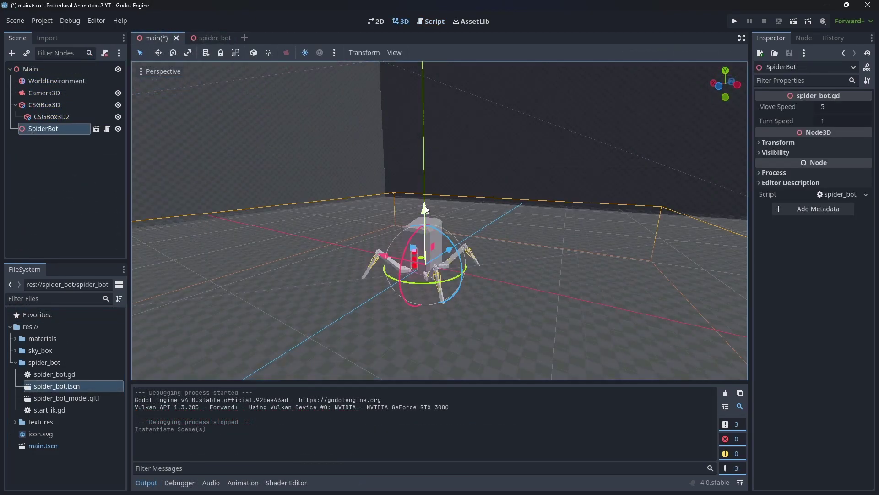
Raise SpiderBot along Y, run the game with F5, and steer it left and right.
drag(424, 209, 422, 182)
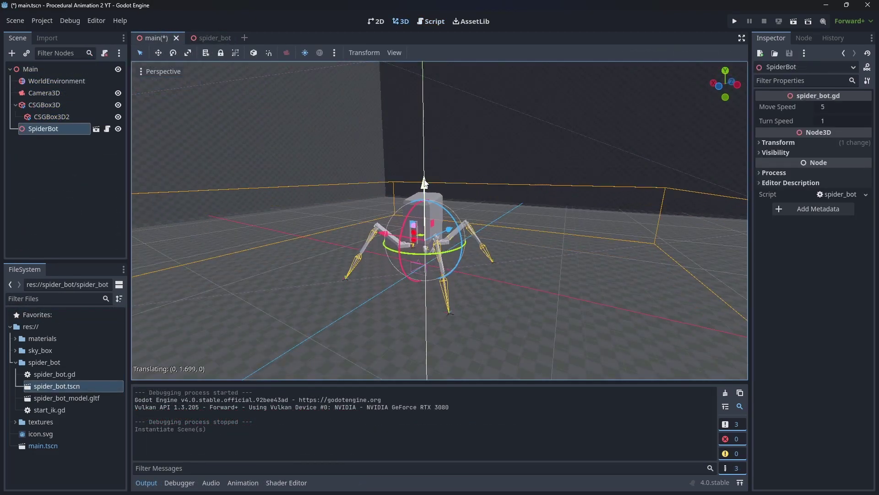
key(F5)
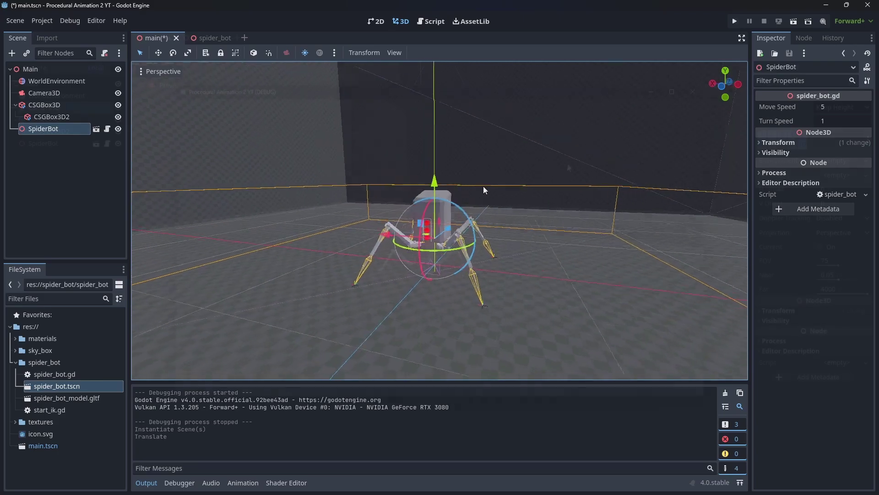
key(Left)
key(Right)
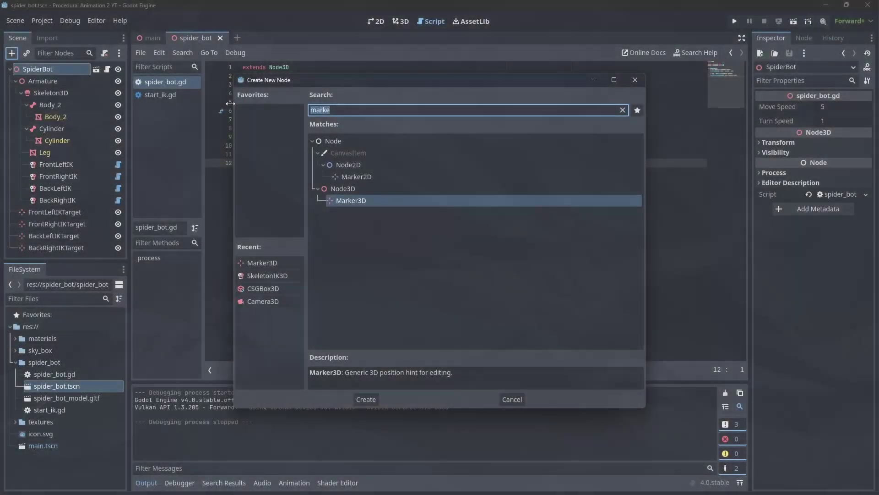
Add a StepTargetContainer node and duplicate the four leg targets into it.
double_click(349, 189)
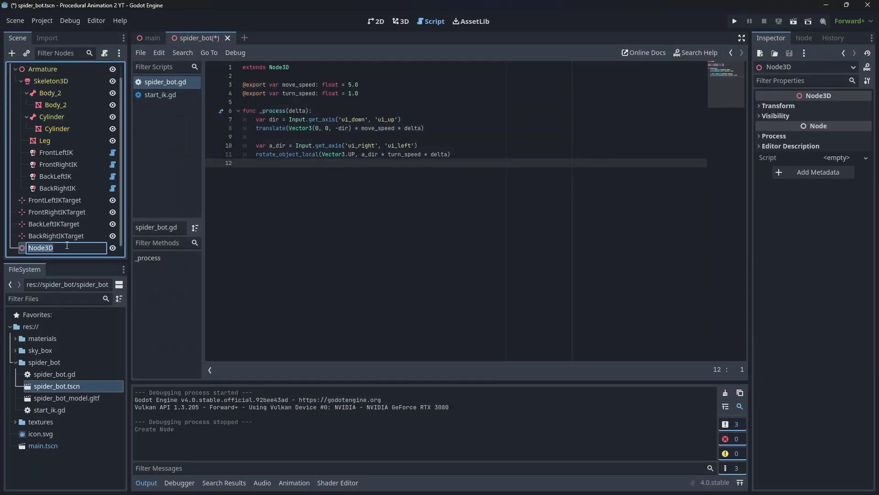
text(StepTargetContainer)
key(Return)
click(55, 200)
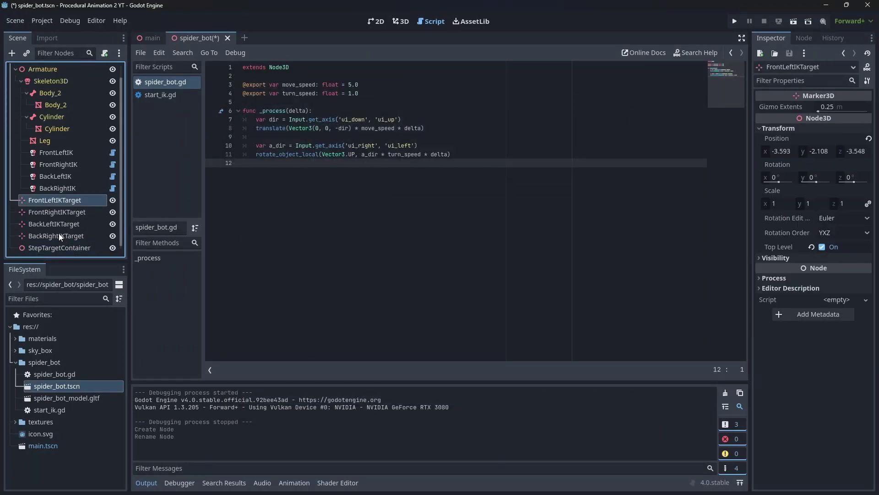
shift+click(58, 236)
key(ctrl+d)
drag(59, 227, 69, 247)
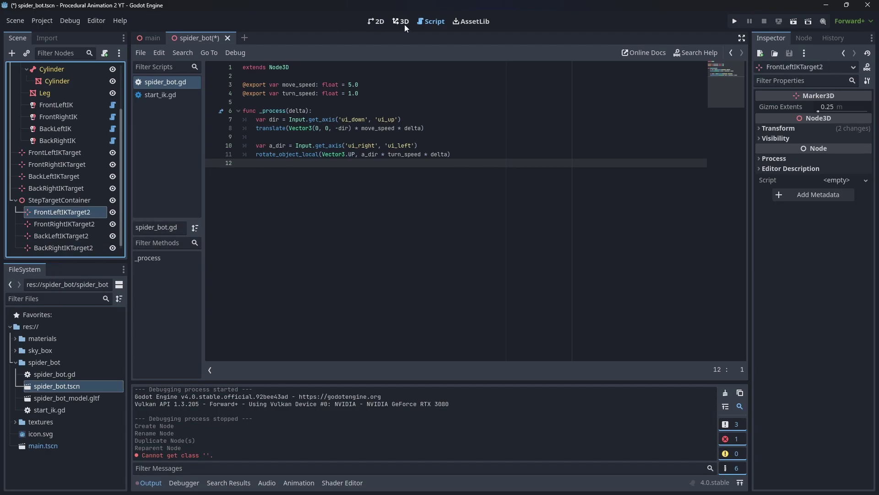
Rename the first copy FrontLeftStepTarget, untick Top Level on the step targets, and save.
click(401, 22)
double_click(90, 212)
key(Right)
key(BackSpace)
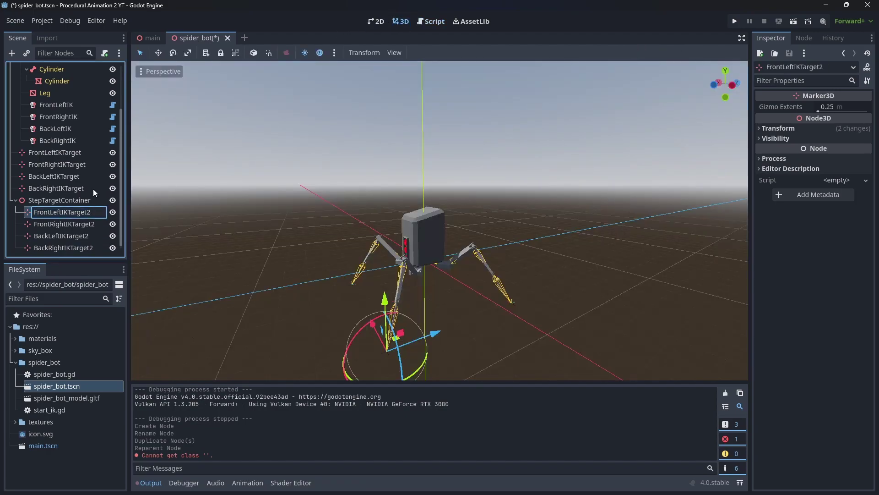
key(Left)
key(Left)
key(Left)
key(BackSpace)
key(BackSpace)
text(Step)
key(Return)
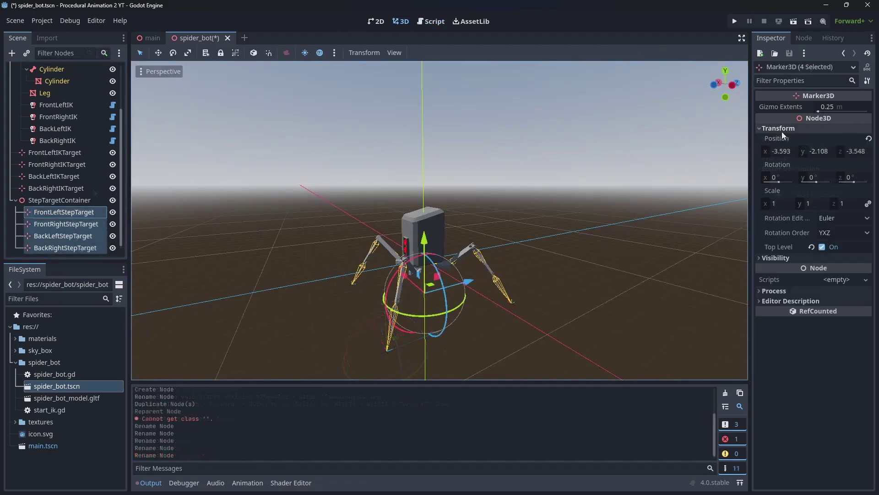
click(822, 247)
key(ctrl+s)
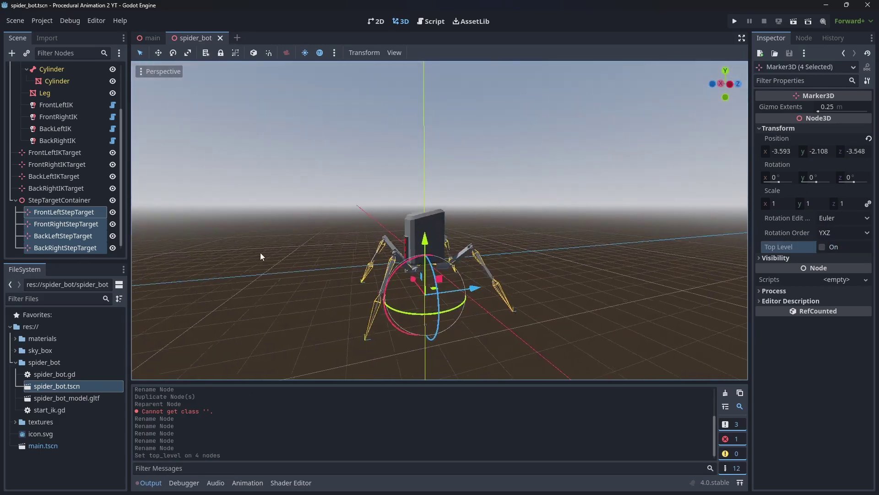
Add RayCast3D children under the FrontLeft and FrontRight step targets, start one under BackLeft, and save.
click(64, 212)
click(11, 53)
text(ray)
key(Return)
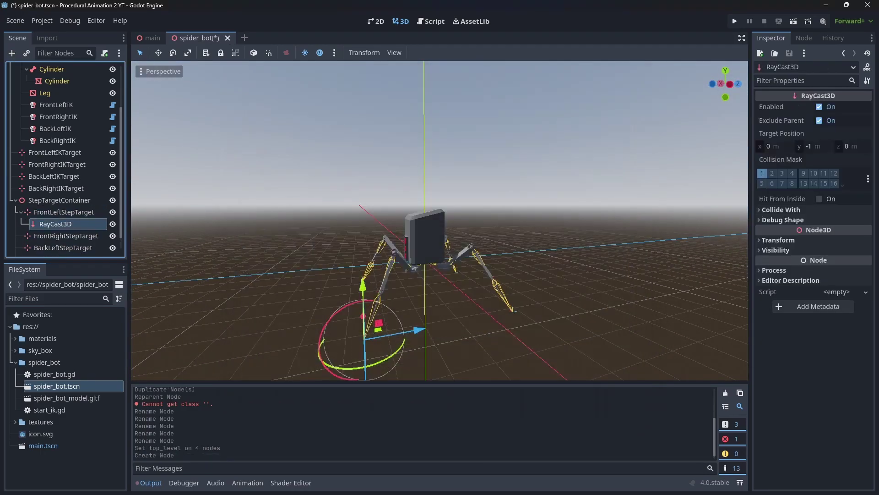
scroll(76, 215, down, 1)
click(75, 225)
click(11, 53)
key(Return)
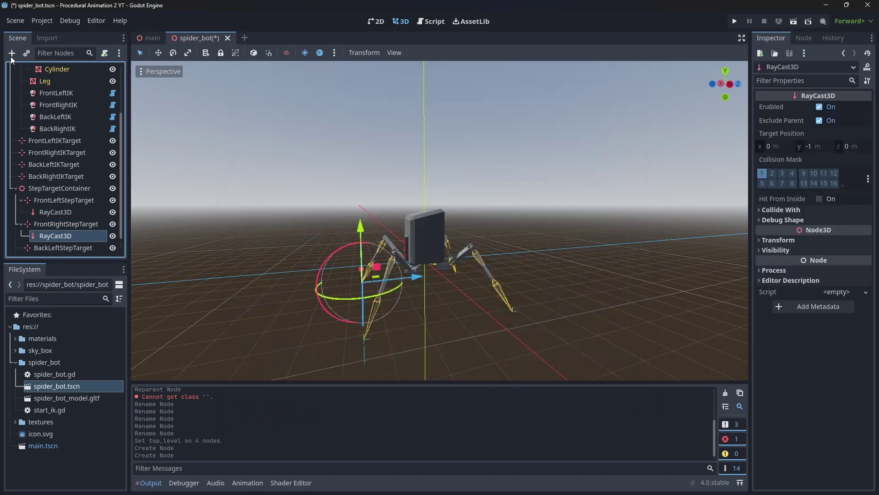
click(68, 246)
click(11, 53)
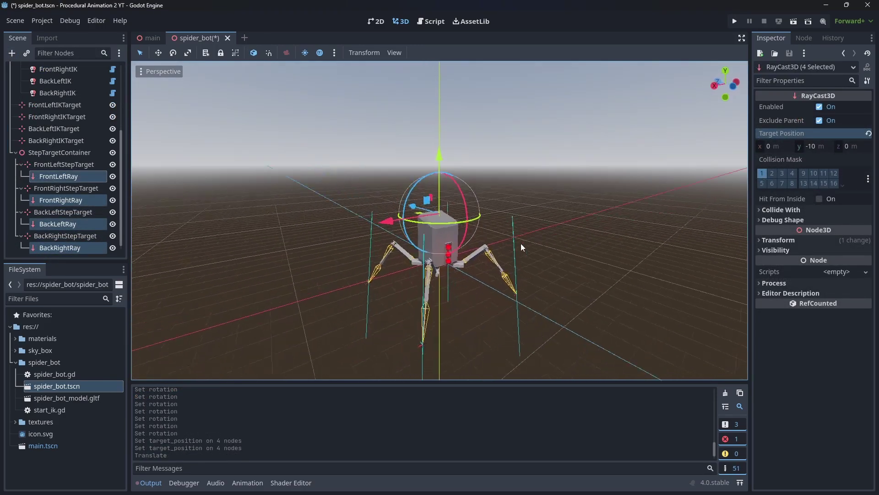
key(ctrl+s)
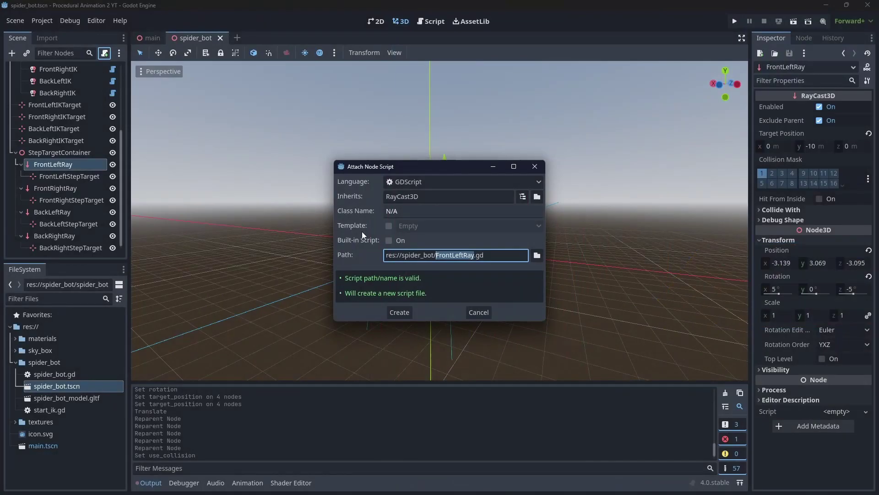
Create and save the step_ray.gd script under a new file name.
key(BackSpace)
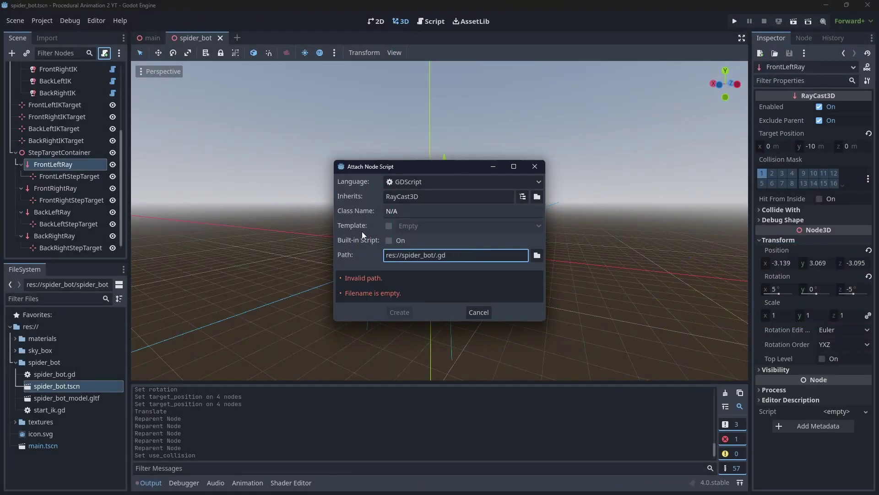
text(step_ray)
key(Return)
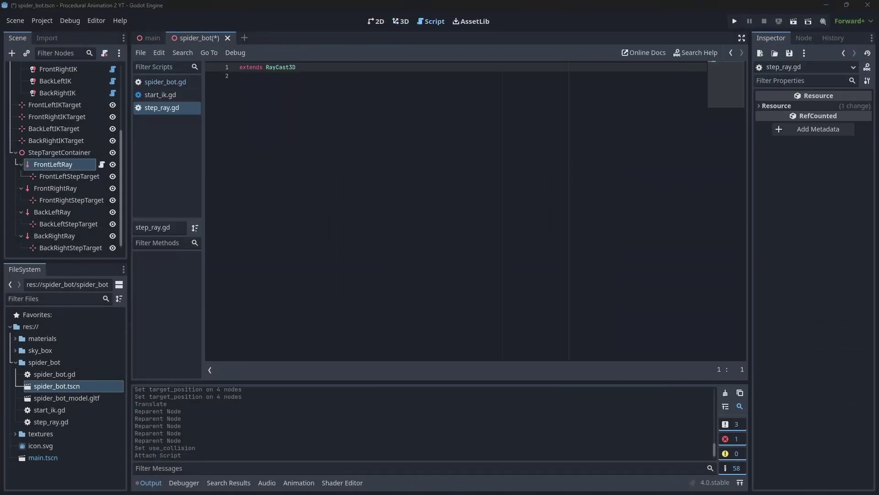
text(@export var step_target: Node3D)
key(Return)
key(Return)
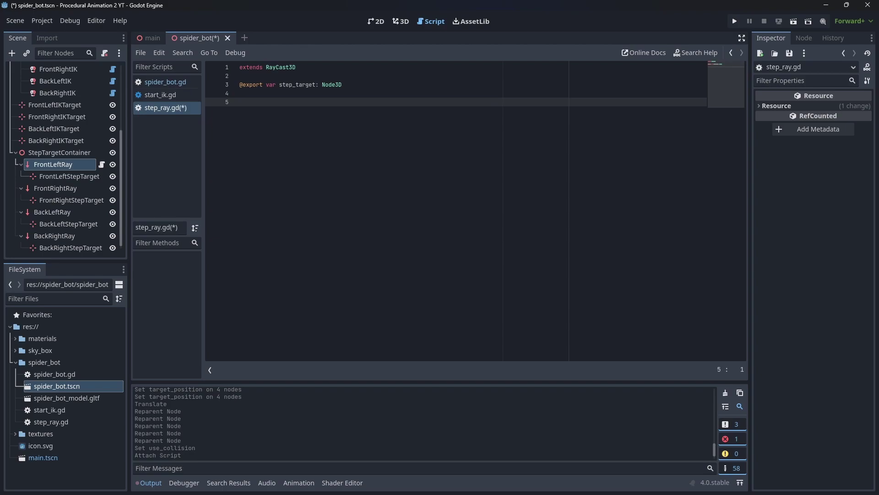
text(func _physics_process(delta):)
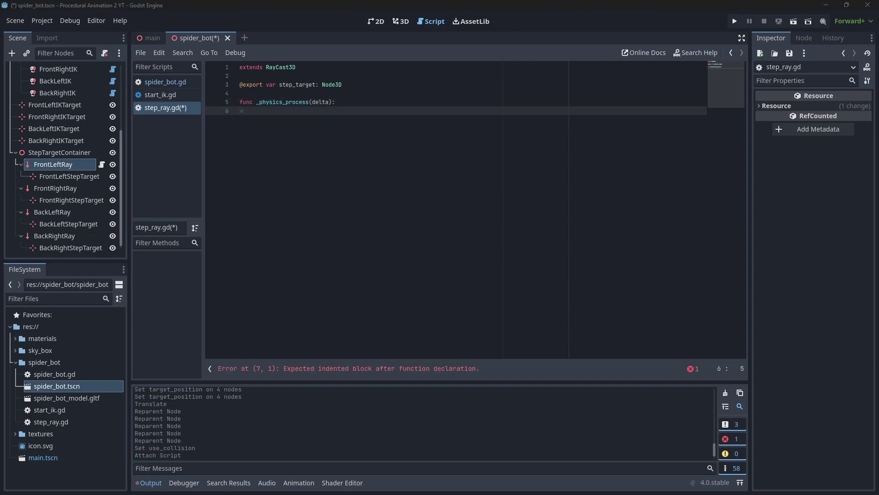
text( 	var hit_point = get_collision_point() 	if hit_point: 		step_target.global_position = hit_point)
key(ctrl+s)
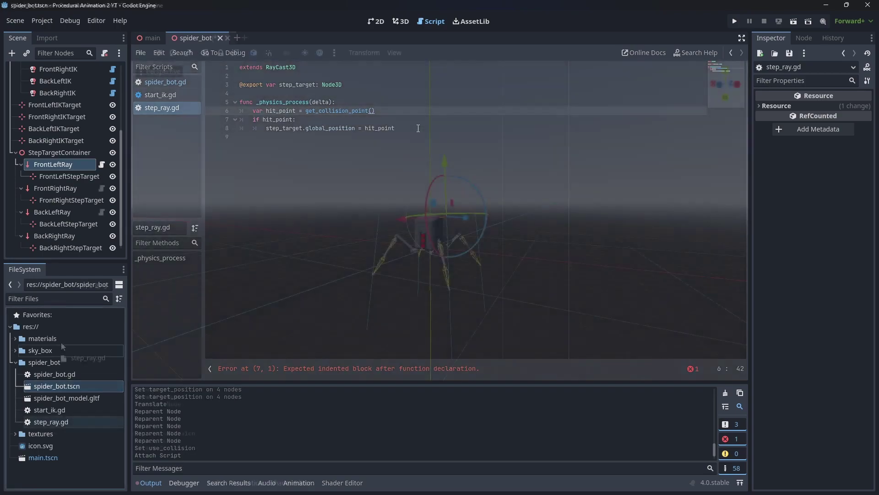
Assign FrontLeftStepTarget as FrontLeftRay's Step Target property.
click(69, 177)
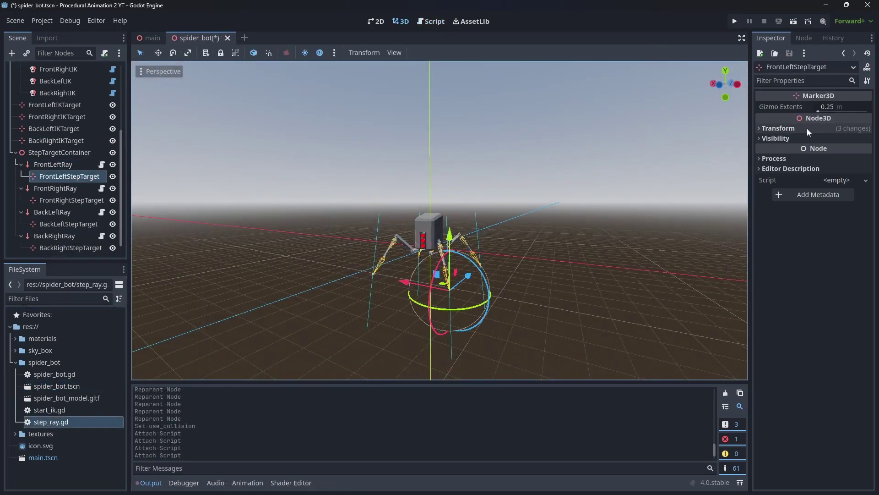
click(779, 127)
click(53, 164)
mouse_move(69, 175)
mouse_down()
mouse_move(736, 105)
mouse_move(831, 107)
mouse_up()
click(41, 188)
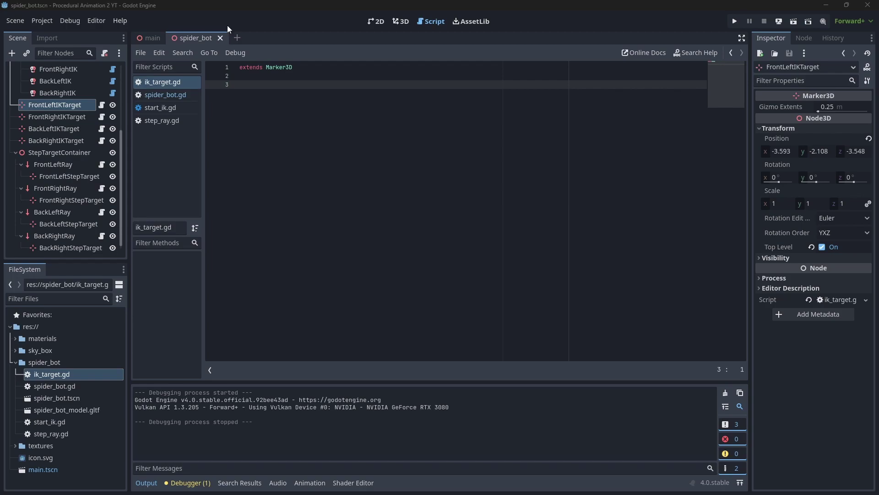
text(@export var step_target: Node3D)
Add step_target and step_distance exports and a tweening step() function to ik_target.gd.
key(Return)
text(@export var step_distance: float = 3.0)
key(Return)
key(Return)
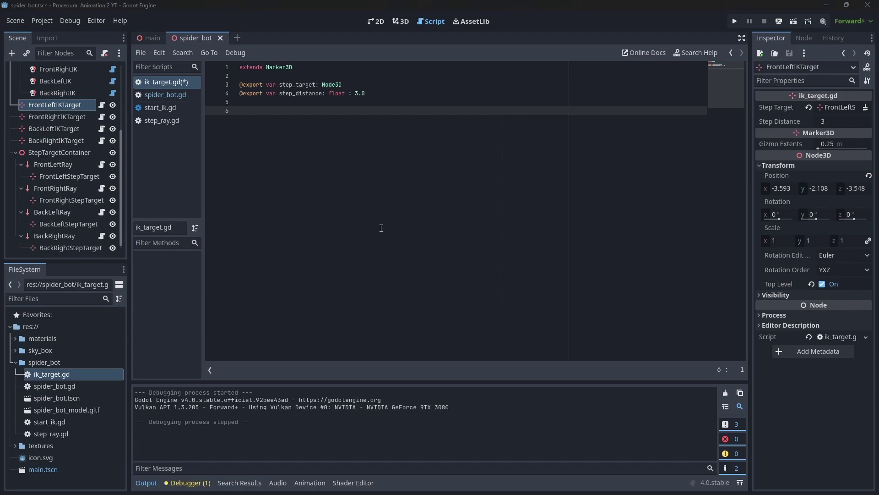
text(func step():)
key(Return)
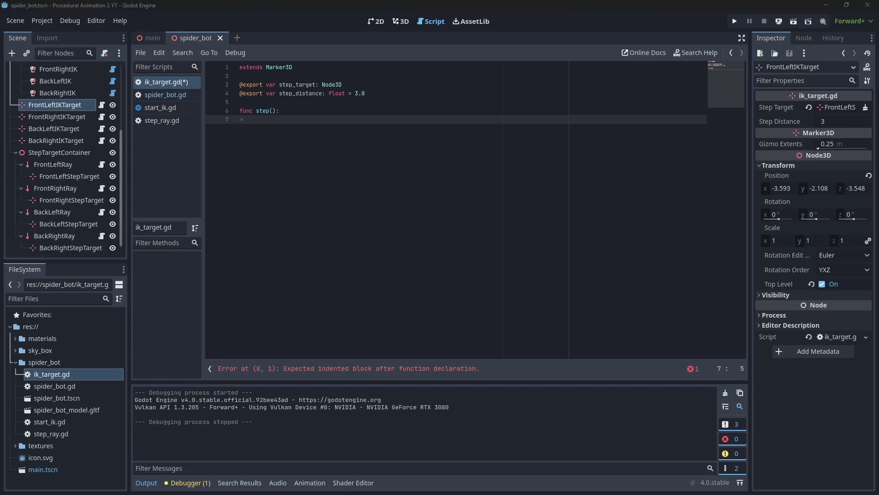
text(var target_pos = step_target.global_position)
key(Return)
text(var half_way = (global_position + step_target.global_position) / 2)
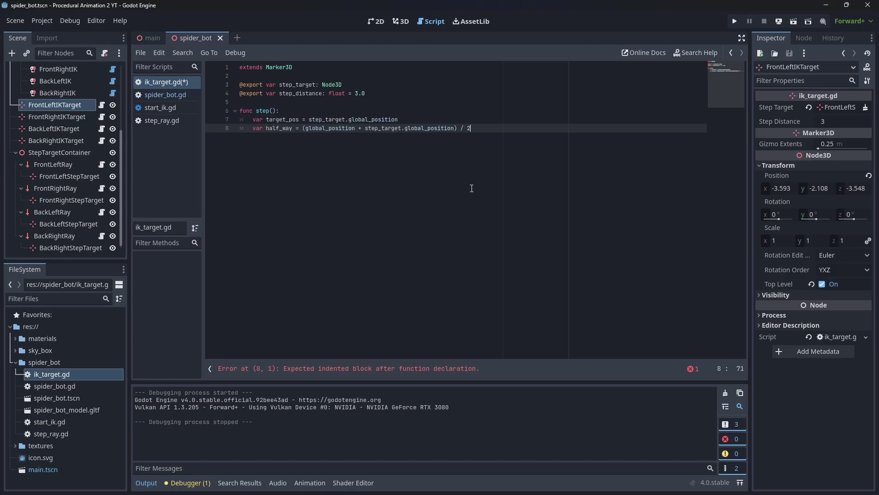
key(Return)
key(Return)
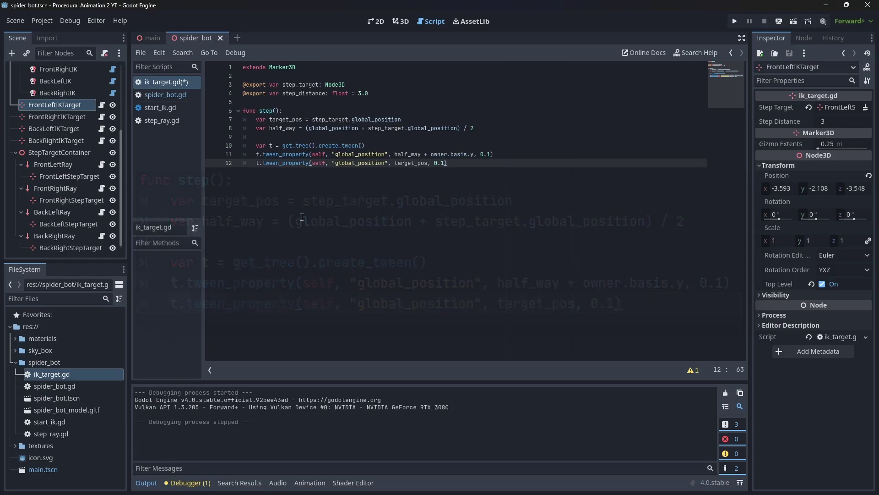
Add a _process check calling step() beyond step_distance, and save the script.
click(370, 110)
key(Return)
key(Return)
key(Up)
text(func _process(delta):)
key(Return)
text(if abs(global_position.distance_to(step_target.global_position)) > step_distance:)
key(Return)
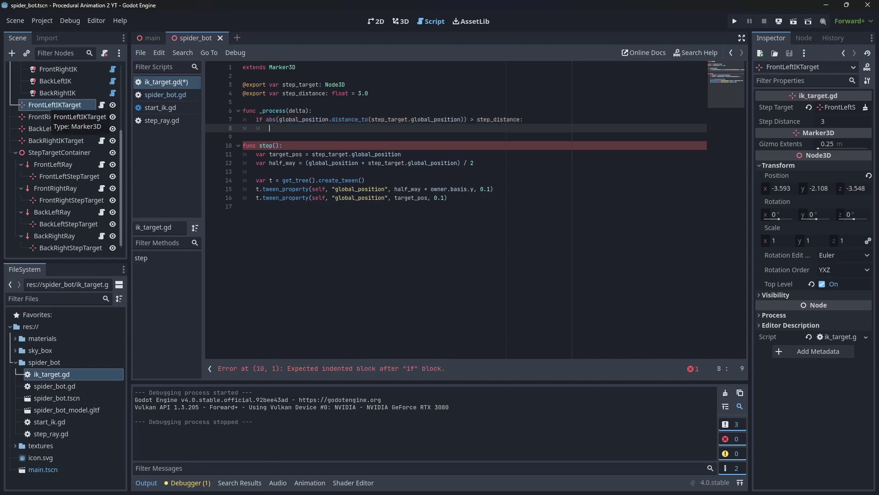
text(step())
key(ctrl+s)
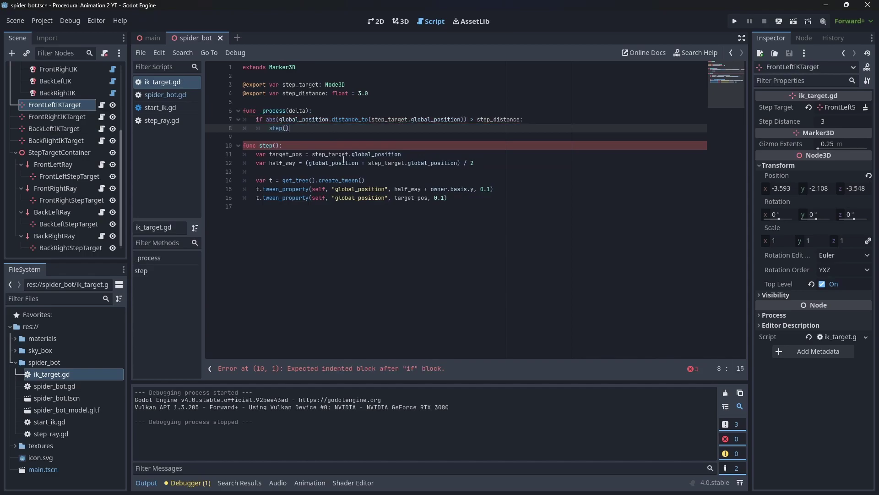
Run the spider bot game to watch the legs step, then stop it.
key(F5)
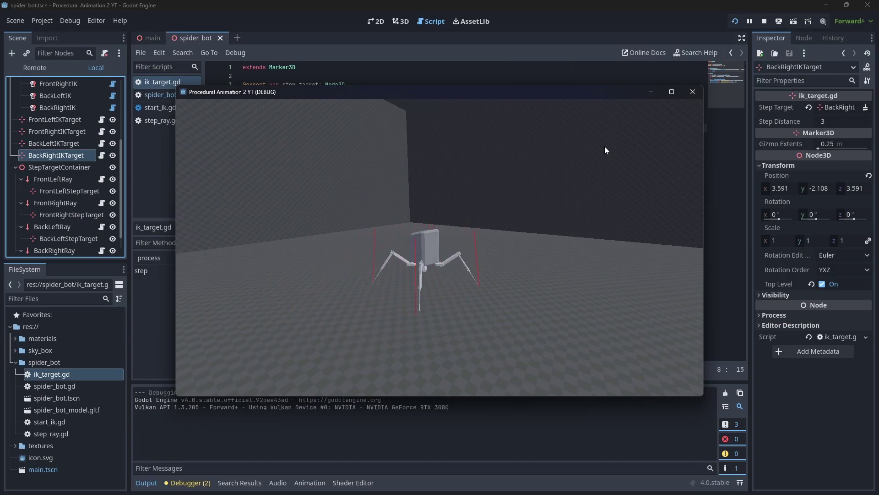
key(Escape)
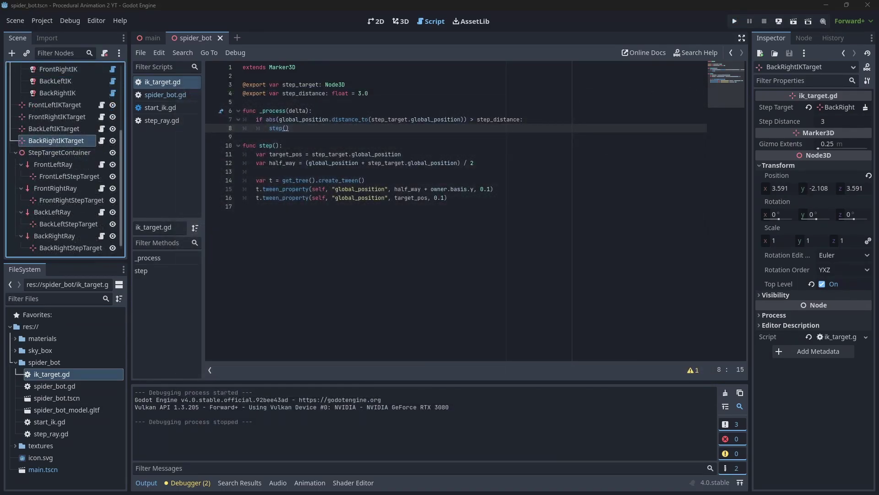
Add an adjacent_target export and an is_stepping flag reset by tween_callback, then save.
click(386, 89)
key(Return)
key(Return)
text(@export var adjacent_target: Node3D)
key(Return)
key(Return)
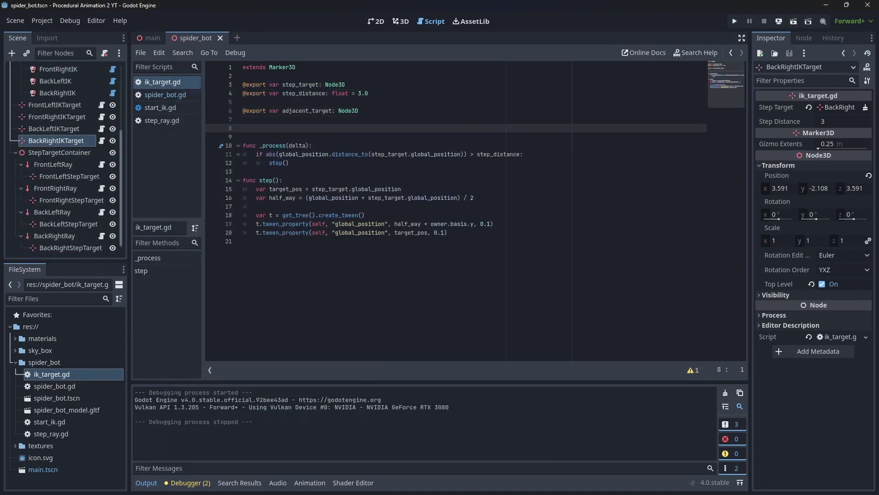
text(var is_stepping := false)
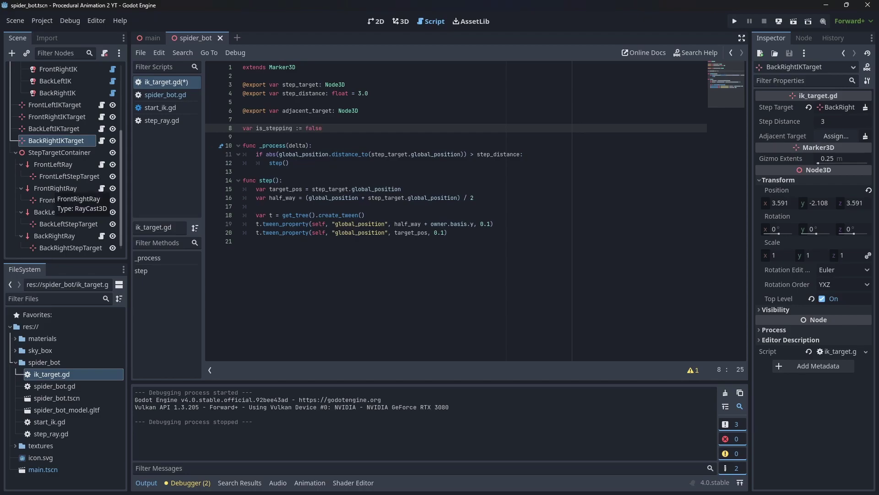
click(265, 154)
text(!is_stepping && !adjacent_target.is_stepping &&)
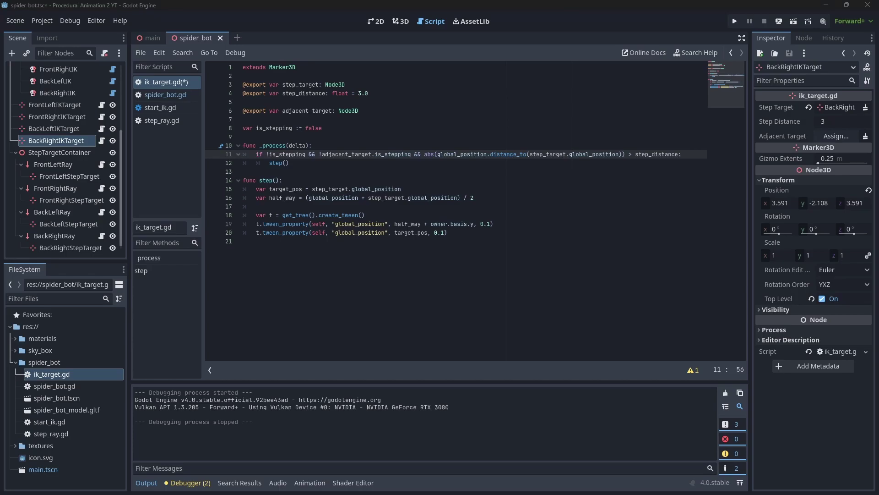
click(477, 198)
key(Return)
text(is_stepping = true)
key(Return)
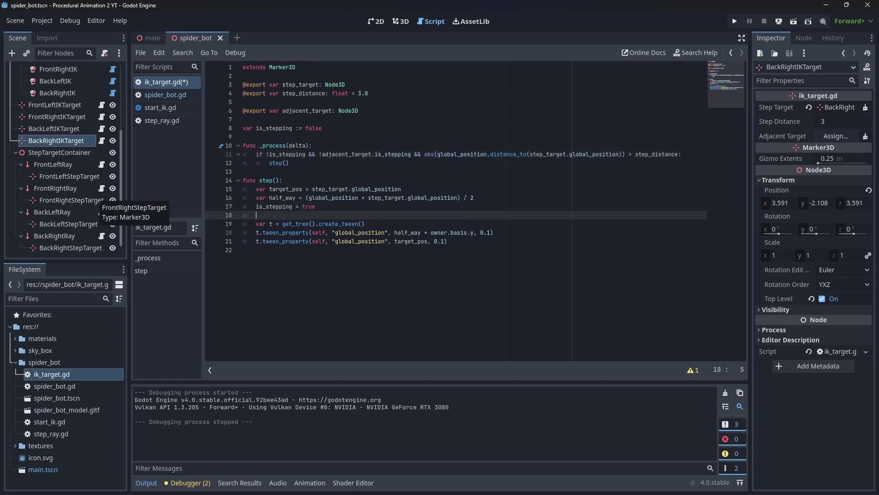
key(Down)
key(Down)
key(Down)
key(End)
key(Return)
text(t.tween_callback(func(): is_stepping = false))
key(ctrl+s)
Pair each IK target with its neighbour as Adjacent Target, then run the game.
click(62, 105)
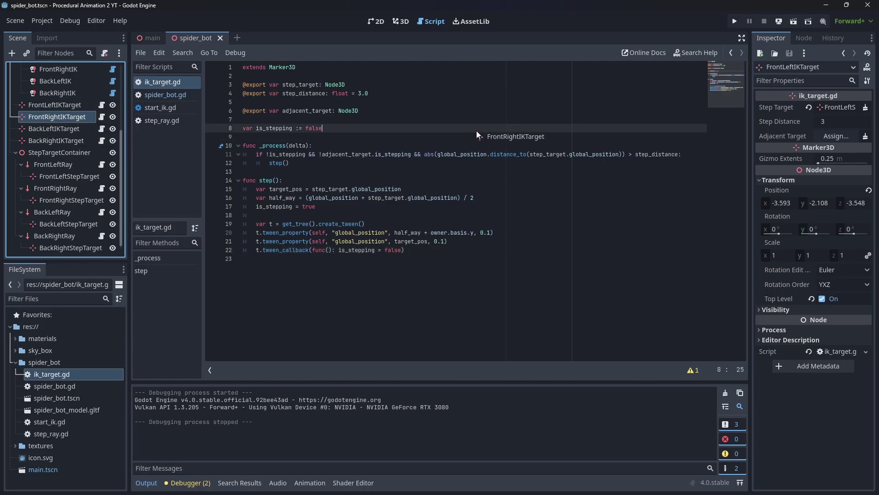
drag(75, 117, 836, 136)
click(62, 117)
drag(61, 105, 836, 137)
click(55, 129)
drag(56, 141, 836, 136)
click(56, 140)
drag(61, 128, 836, 136)
key(F5)
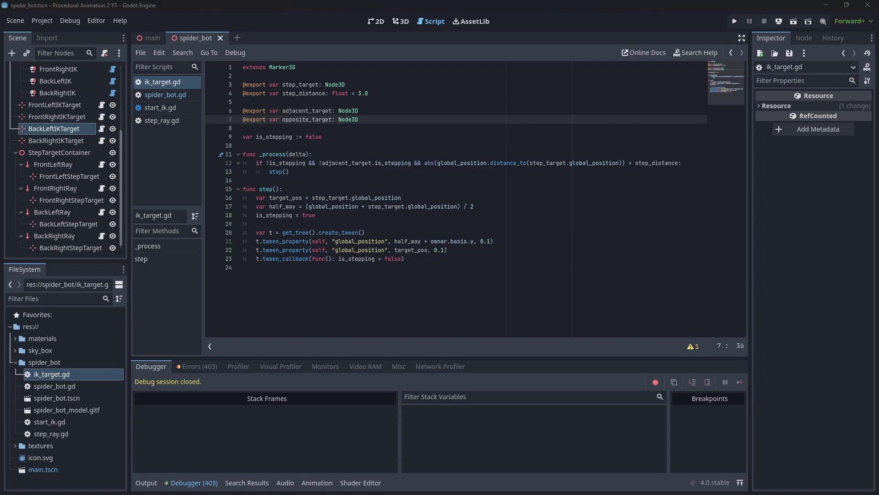
Set Opposite Target on the front IK targets, then begin a script on StepTargetContainer.
click(76, 107)
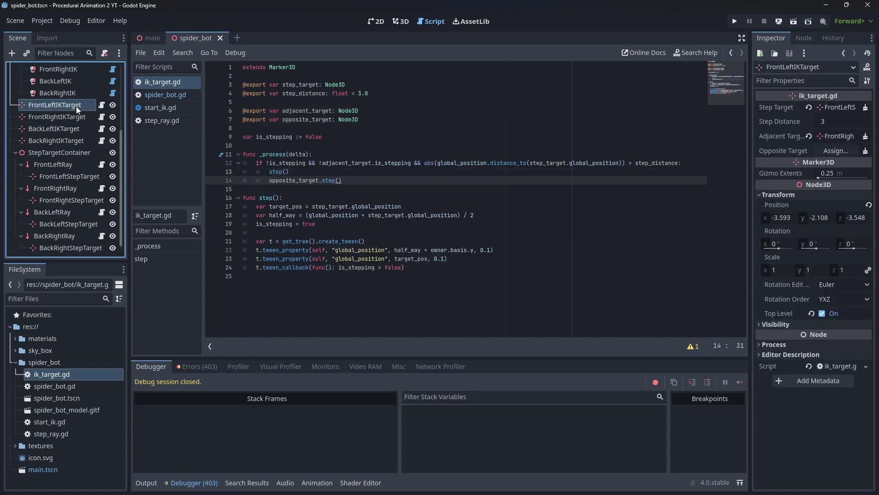
click(52, 116)
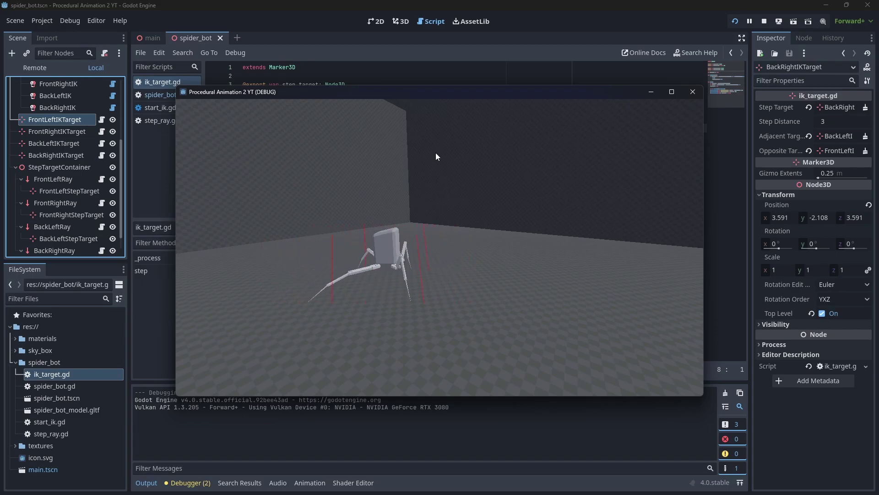
click(60, 153)
click(105, 53)
Write StepTargetContainer.gd with offset, parent and previous_position, save, and test-run it.
click(393, 308)
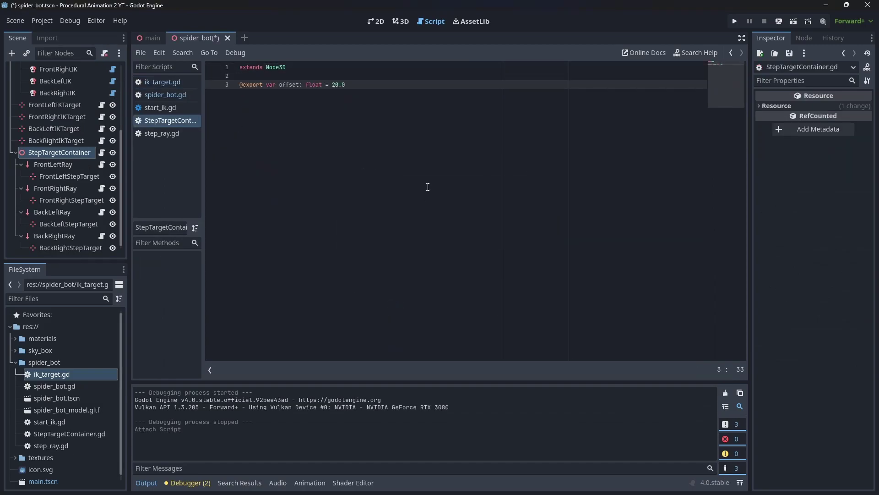
key(Return)
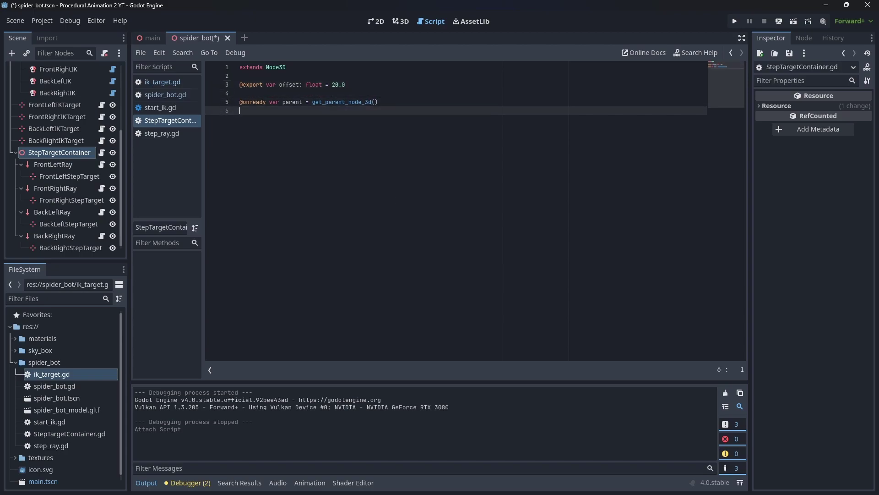
key(Return)
key(Return)
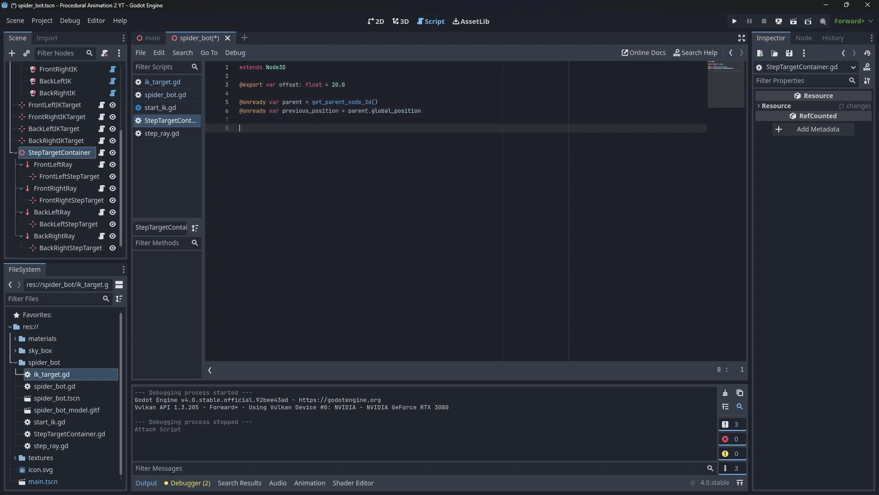
text(func _process(delta):)
key(Return)
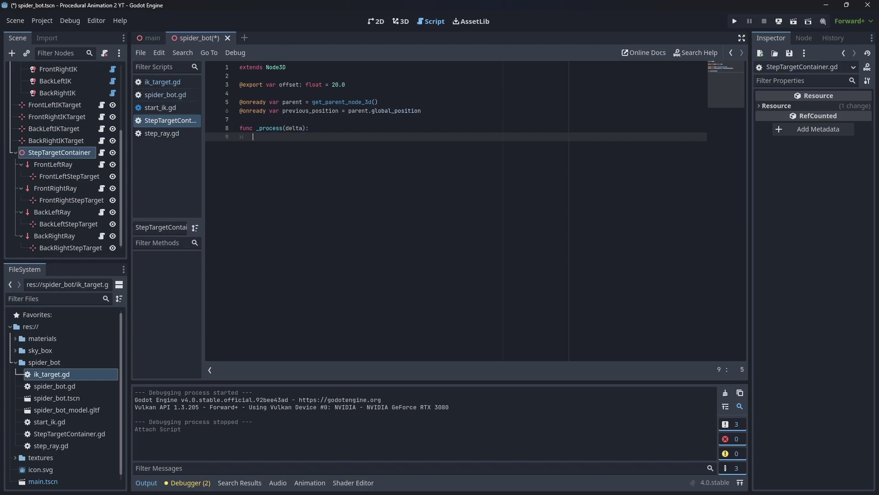
text(var velocity = parent.global_position - previous_position)
key(Return)
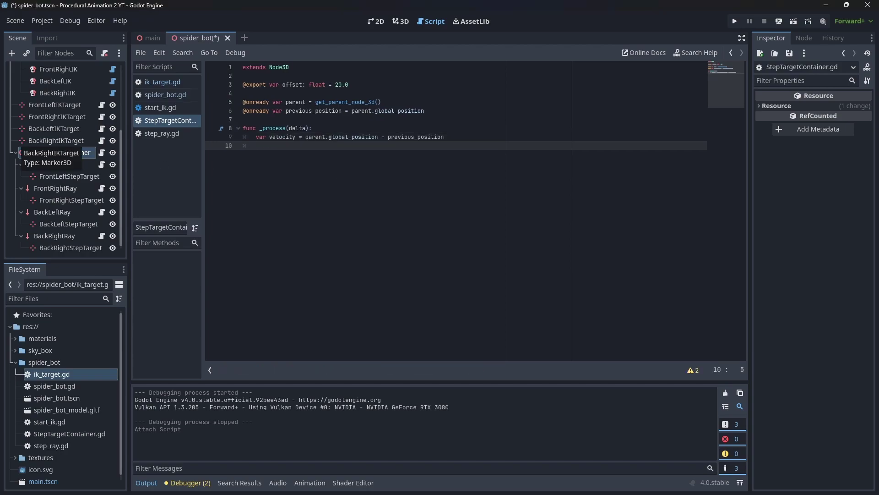
text(global_position = parent.global_position + velocity * offset)
key(Return)
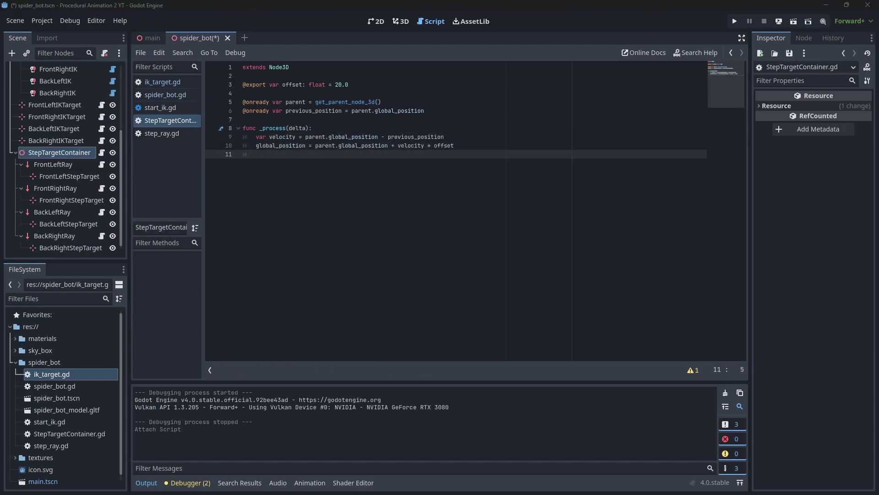
key(Return)
text(previous_position = parent.global_position)
key(ctrl+s)
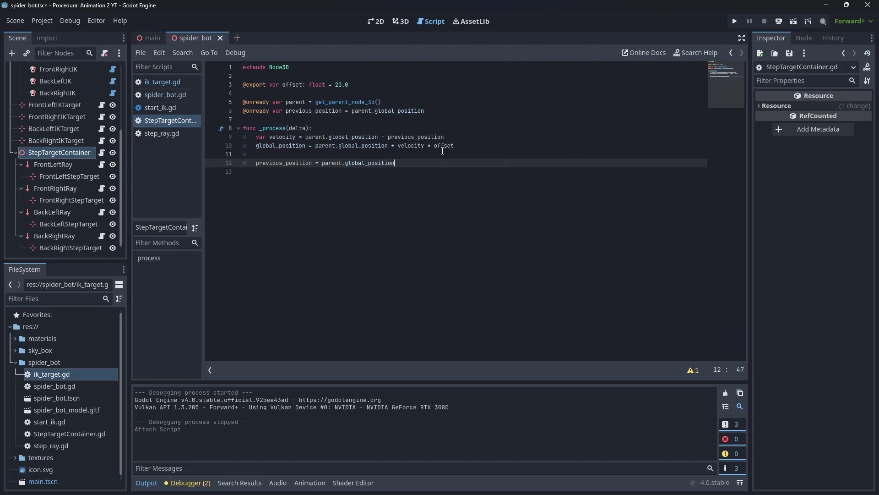
key(F5)
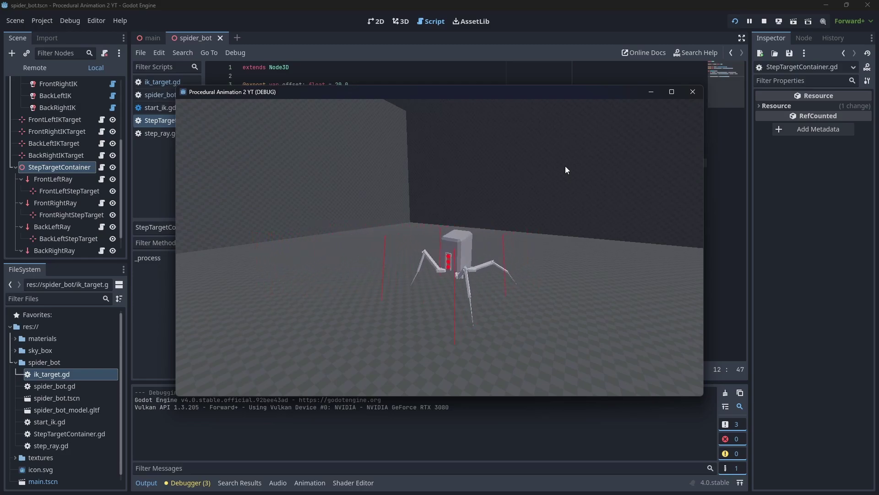
Stop the game and move the movement code into a _handle_movement(delta) function.
key(F8)
key(Return)
key(Return)
key(Return)
text(func _handle_movement(delta):)
key(Up)
key(Up)
key(Return)
text(_ha)
key(Return)
text(delta)
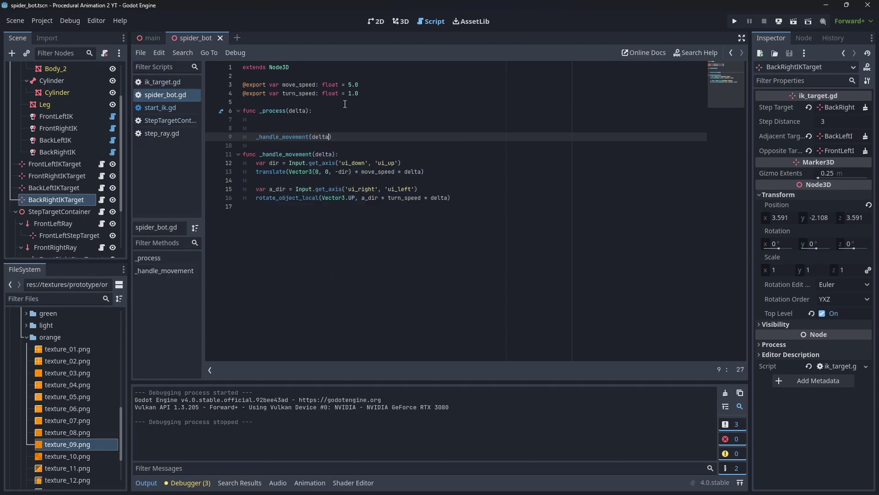
Add leg references and an exported ground_offset of 0.5 below turn_speed.
click(345, 101)
key(Return)
key(Return)
text(@onready var fl_leg = $FrontLeftIKTarget @onready var fr_leg = $FrontRightIKTarget  @onready var bl_leg = $BackLeftIKTarget @onready var br_leg = $BackRightIKTarget)
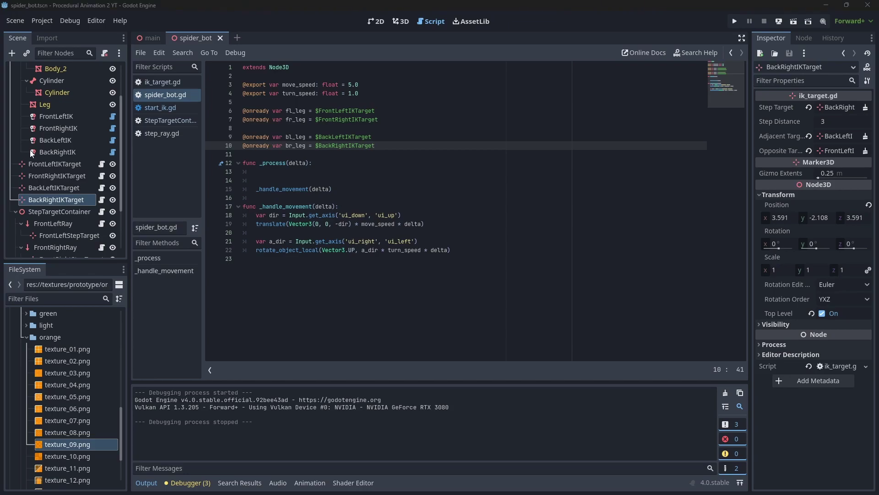
click(364, 93)
key(Return)
text(@export var ground_offset: float = 0.5)
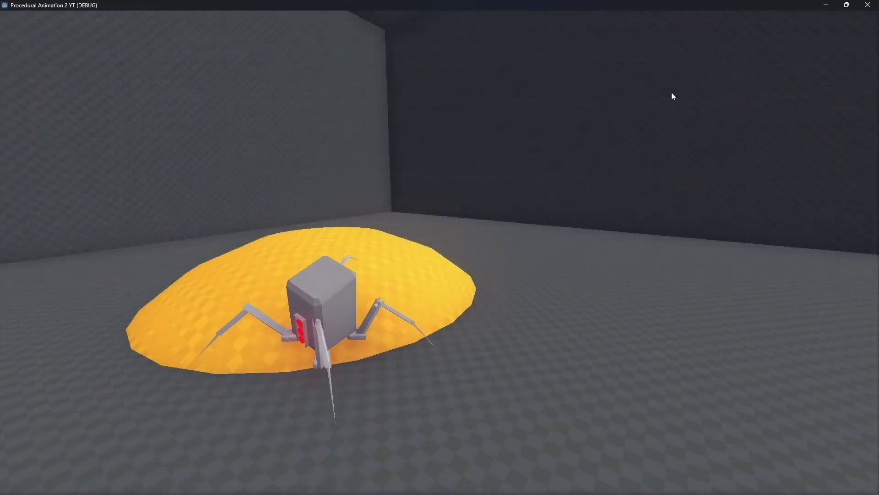
Drive the spider bot up and over the yellow dome with the Up arrow.
key(Up)
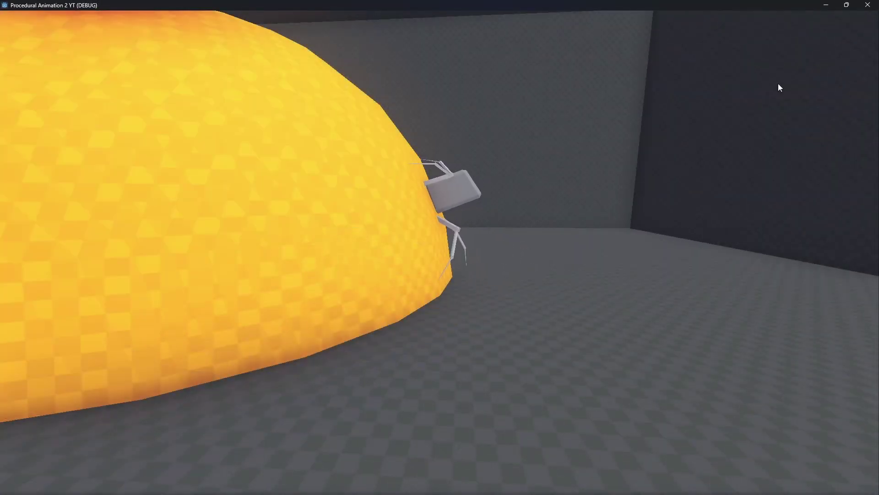
key(Up)
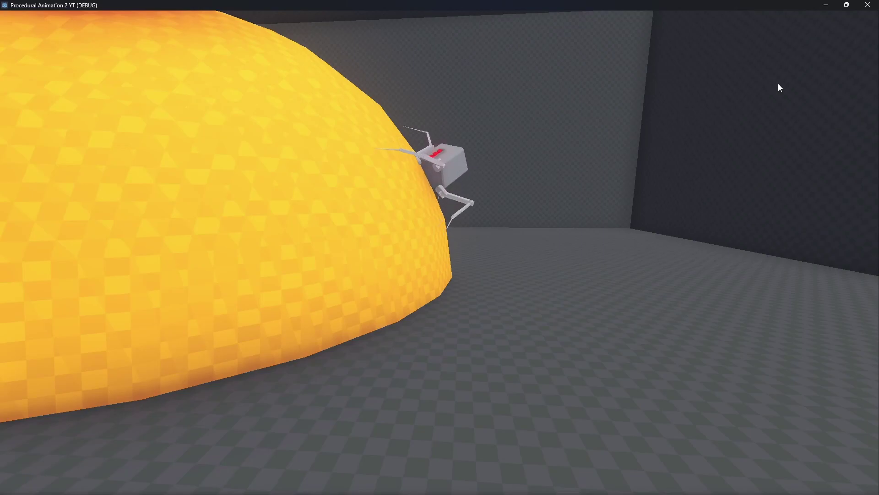
key(Up)
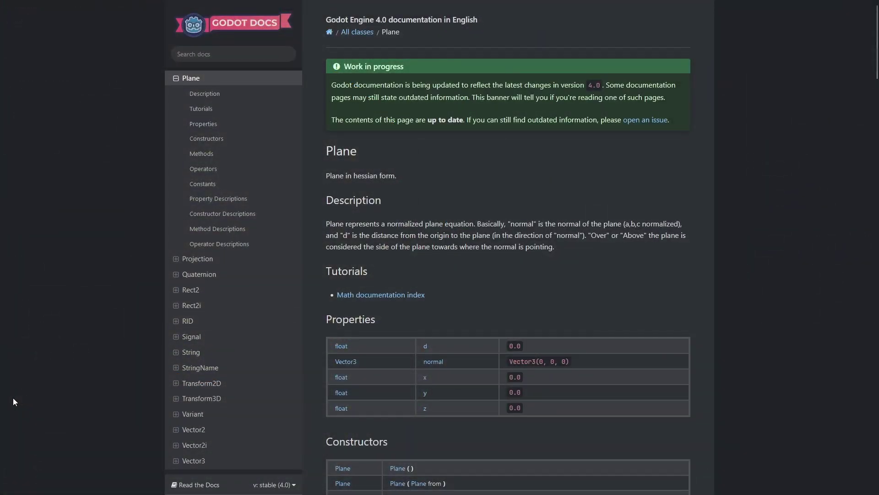
scroll(13, 401, down, 2)
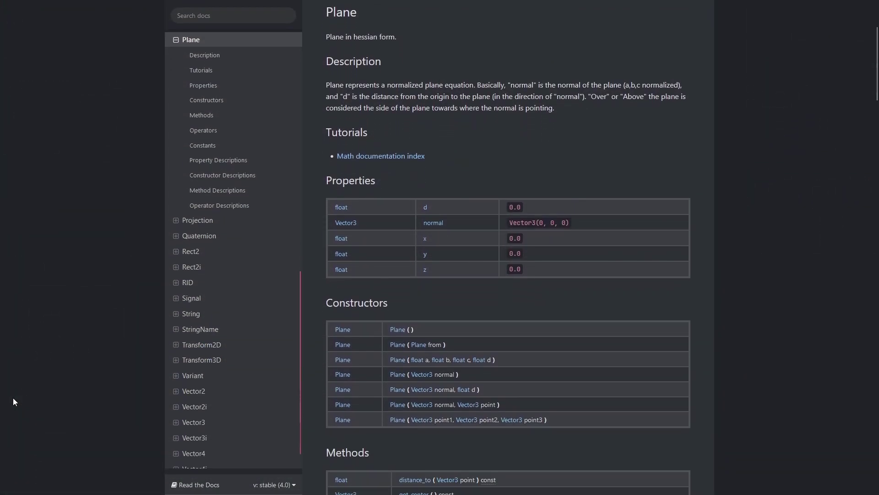
scroll(12, 401, down, 3)
scroll(14, 401, down, 3)
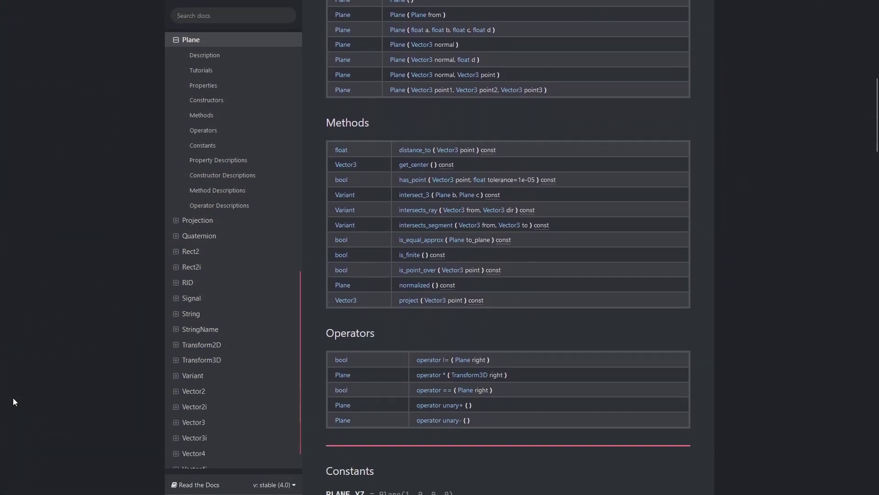
scroll(13, 401, down, 3)
scroll(12, 401, down, 3)
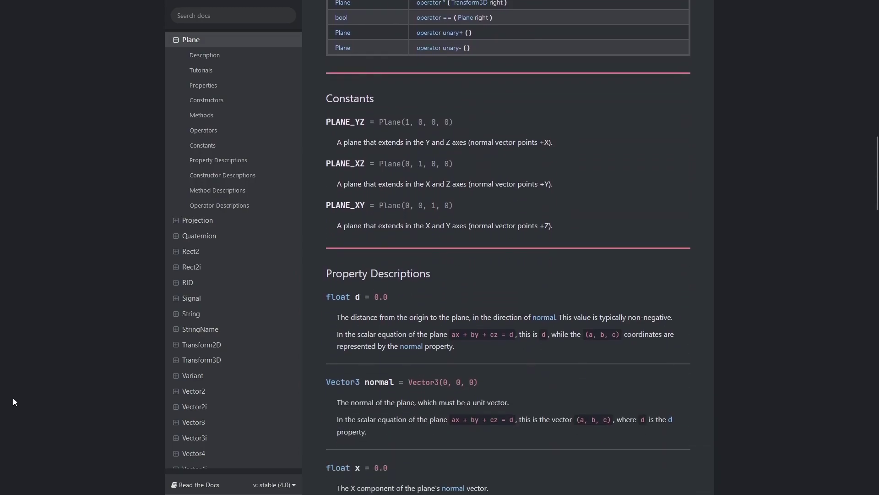
scroll(12, 402, down, 2)
scroll(13, 401, down, 2)
scroll(13, 401, down, 2)
scroll(13, 401, down, 2)
scroll(13, 401, down, 2)
scroll(13, 401, down, 2)
scroll(13, 401, down, 2)
scroll(13, 401, down, 2)
scroll(14, 401, down, 2)
scroll(14, 398, down, 3)
scroll(13, 398, down, 2)
scroll(13, 398, down, 2)
scroll(13, 398, down, 1)
scroll(13, 398, down, 3)
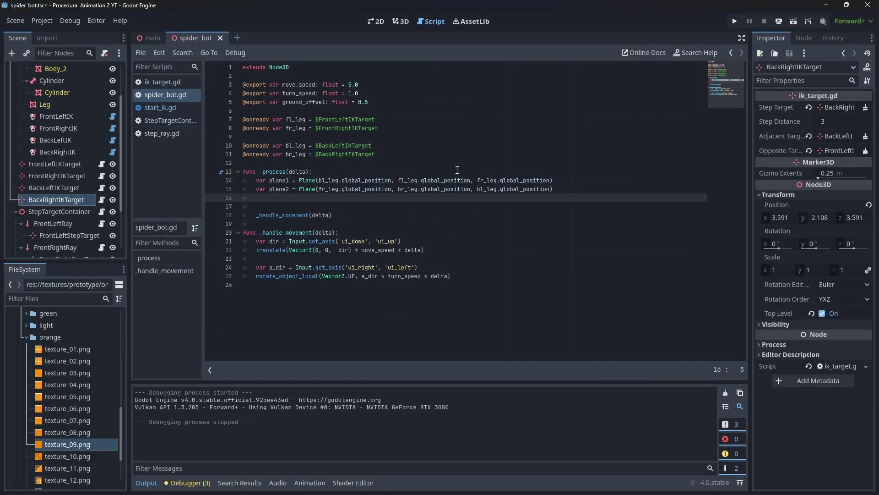
Add an avg_normal line, paste the _basis_from_normal helper, and save.
key(Return)
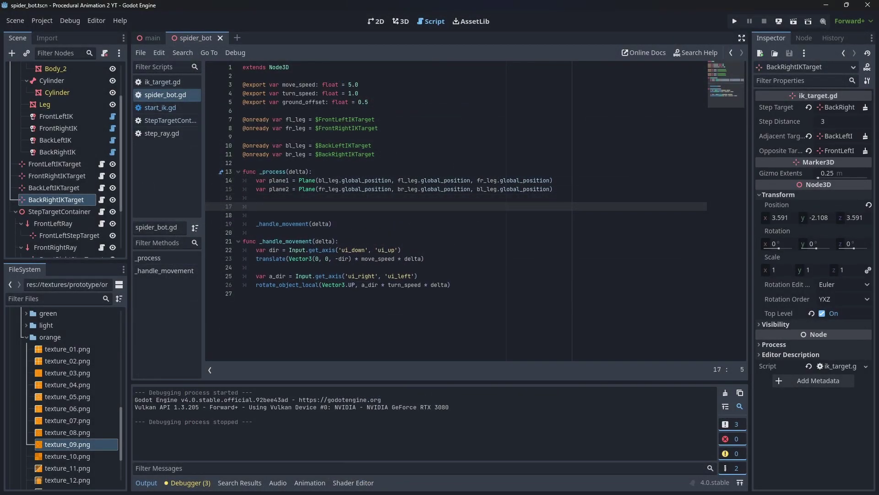
text(var avg_normal = ((plane1.normal + plane2.normal) / 2).normalized())
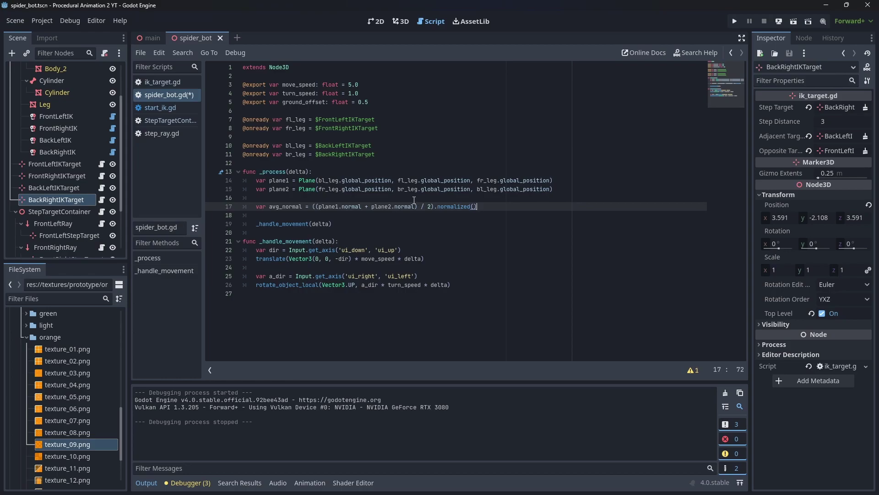
click(409, 197)
key(BackSpace)
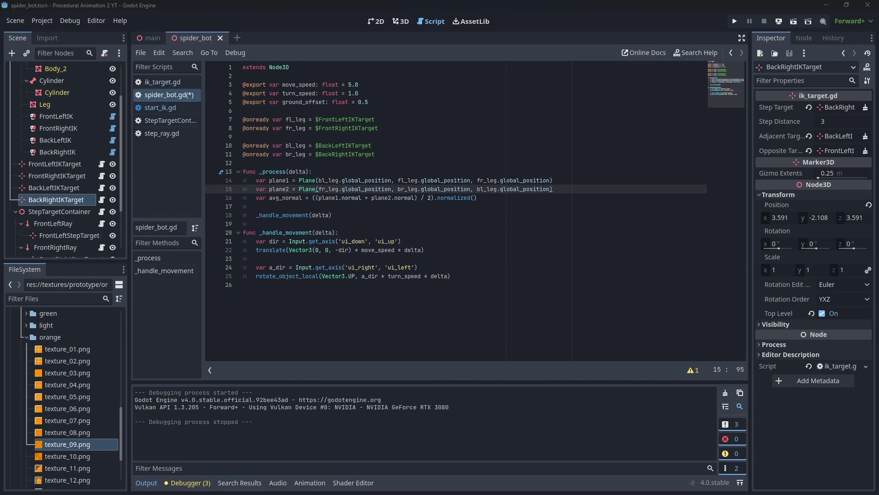
click(428, 292)
key(Return)
text(func _basis_from_normal(normal: Vector3) -> Basis: 	var result = Basis() 	result.x = normal.cross(transform.basis.z) 	result.y = normal 	result.z = transform.basis.x.cross(normal)  	result = result.orthonormalized() 	result.x *= scale.x 	result.y *= scale.y 	result.z *= scale.z 	 	return result)
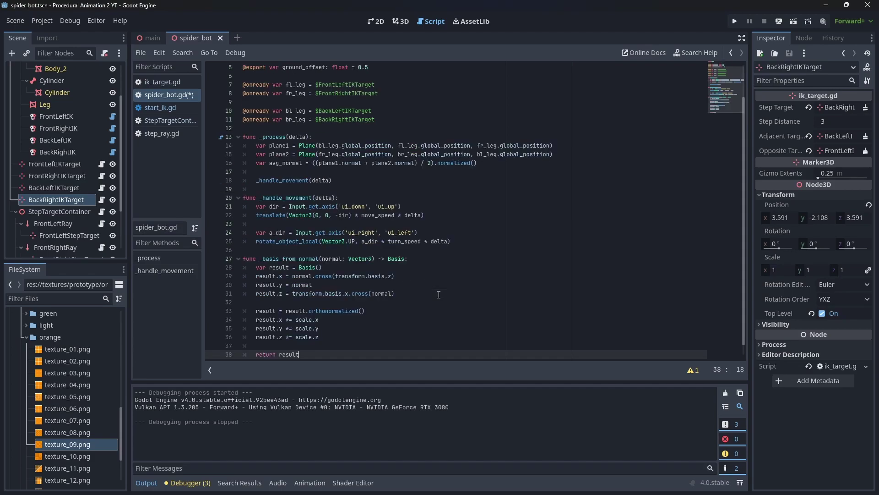
key(ctrl+s)
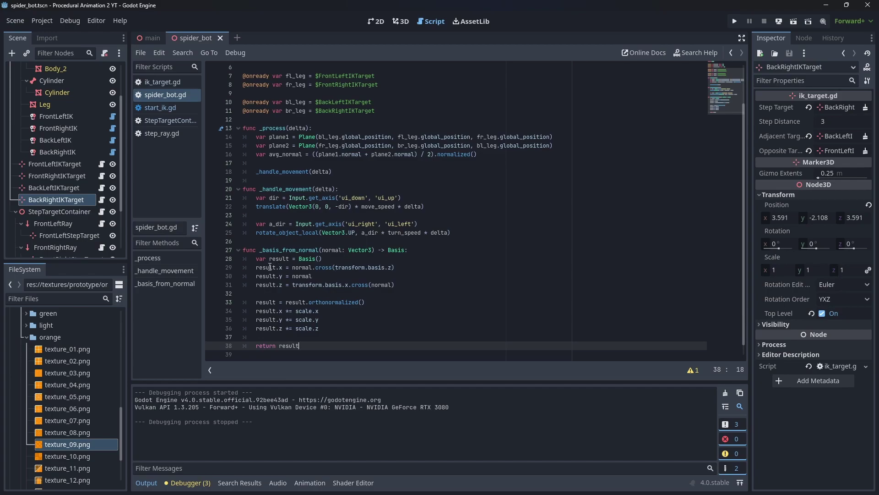
Step through the helper's result.z and scale lines, lines 31 to 36.
click(369, 270)
click(402, 286)
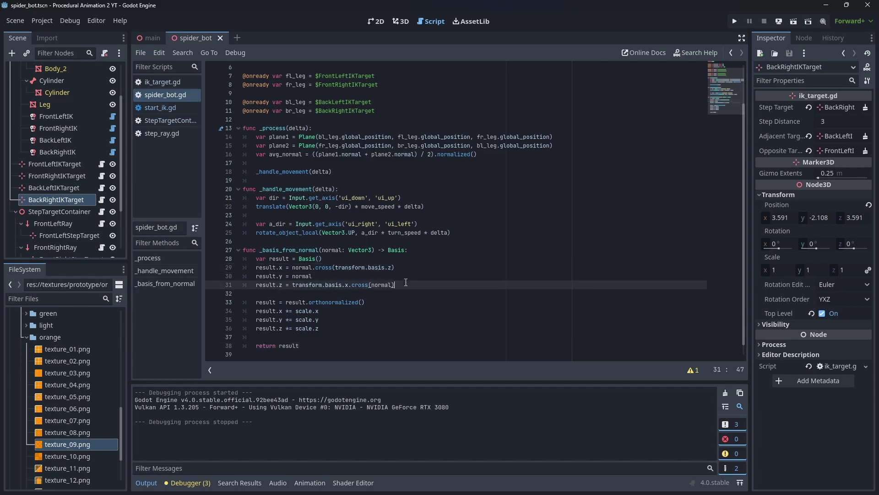
click(399, 294)
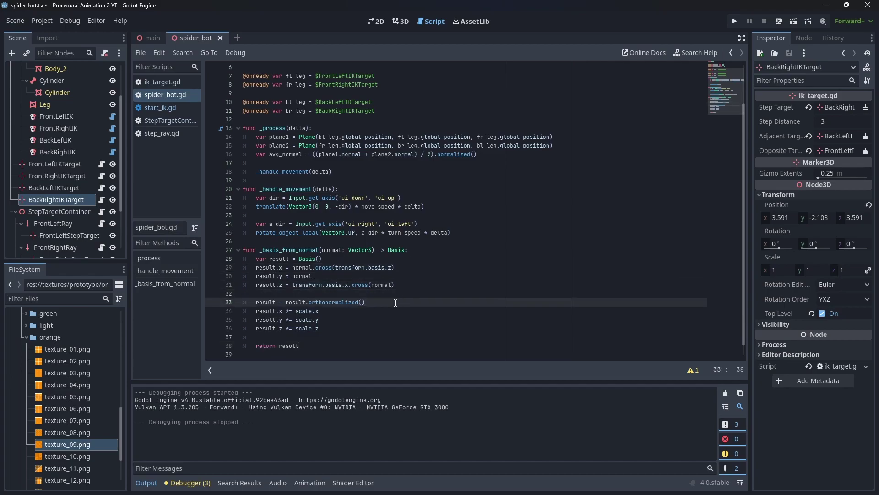
click(386, 312)
key(Down)
key(Down)
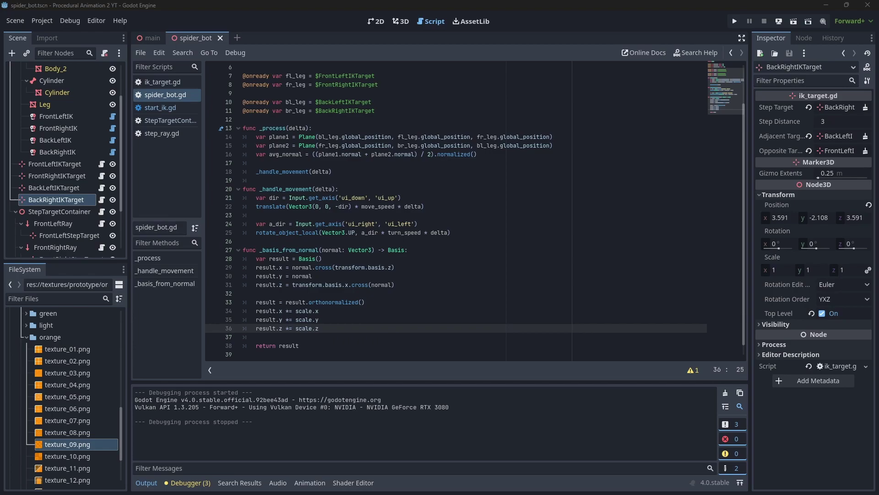
scroll(510, 308, up, 2)
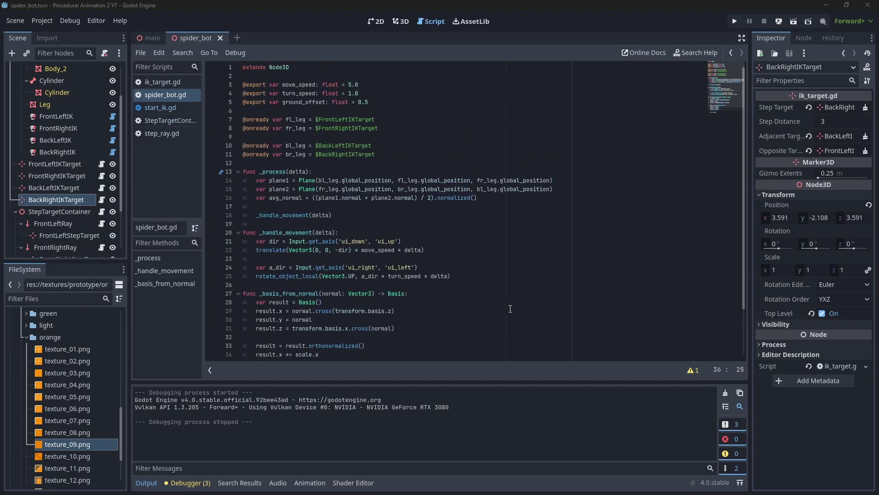
Lerp transform.basis toward target_basis, then test-run and stop the game.
click(506, 197)
key(Return)
key(Return)
text(var target_basis = _basis_from_normal(avg_normal))
key(Return)
text(transform.basis = lerp(transform.basis, target_basis, move_speed * delta).orthonormalized())
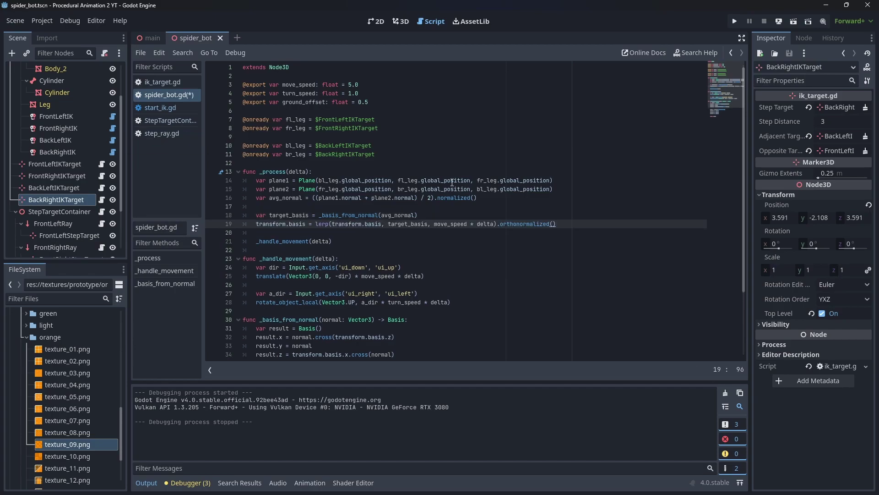
key(F5)
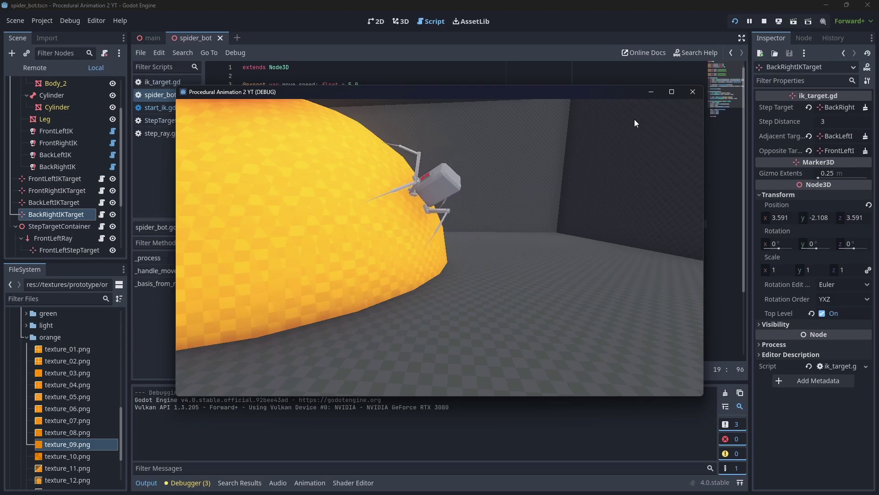
key(F8)
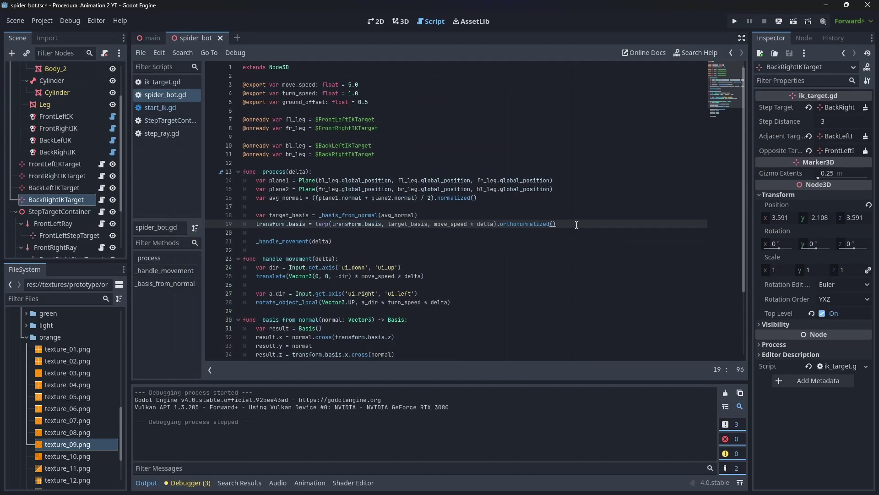
Add avg, target_pos and distance lines lerping position along basis.y, then save.
key(Return)
key(Return)
text(var avg = (fl_leg.position + fr_leg.position + bl_leg.position + br_leg.position) / 4)
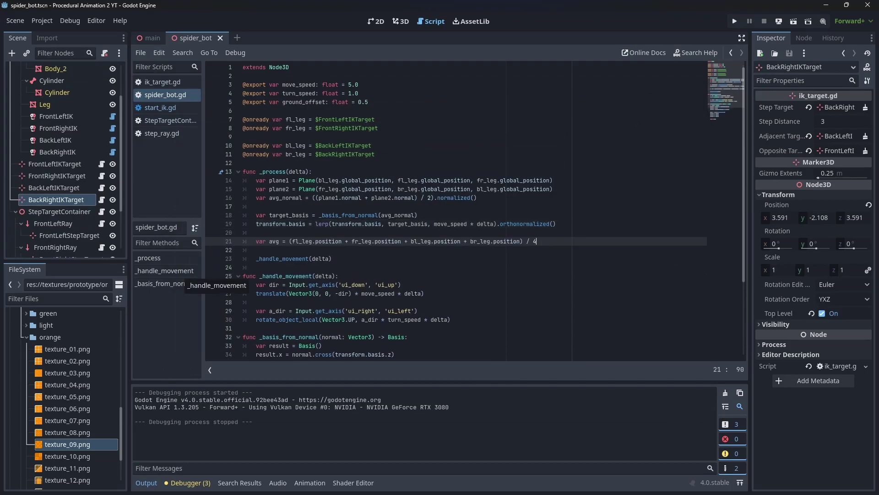
key(Return)
text(var target_pos = avg + transform.basis.y * ground_offset)
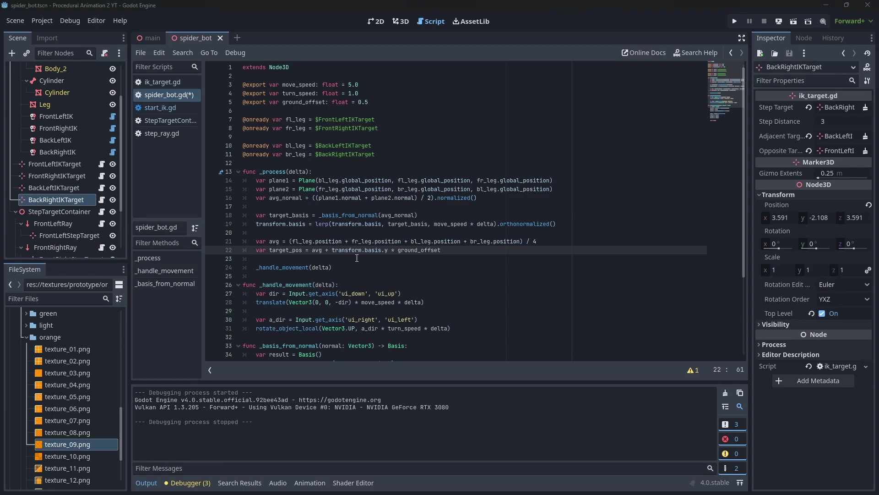
key(Return)
text(var distance = transform.basis.y.dot(target_pos - position))
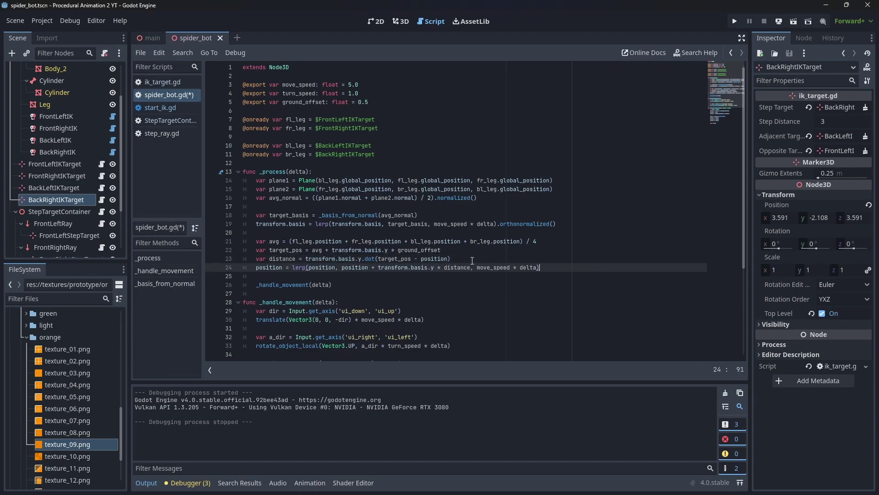
key(ctrl+s)
Run the project with F5 to test the spider bot's body height beside the yellow dome.
key(F5)
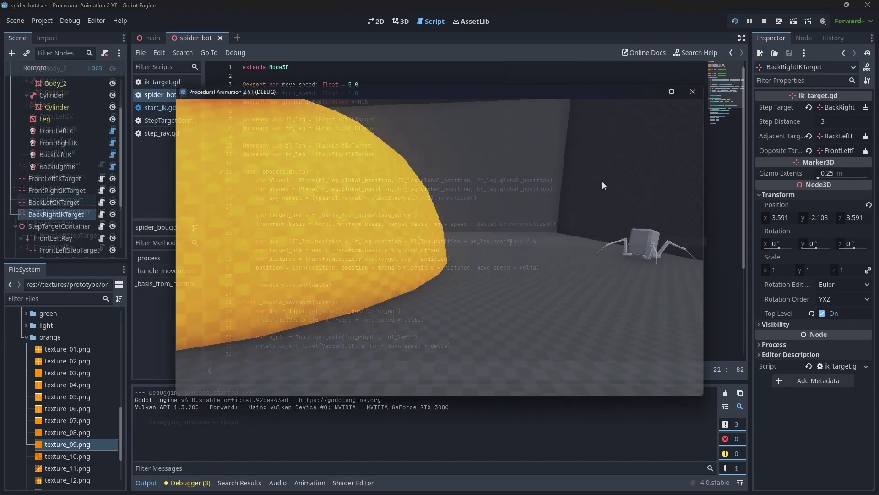